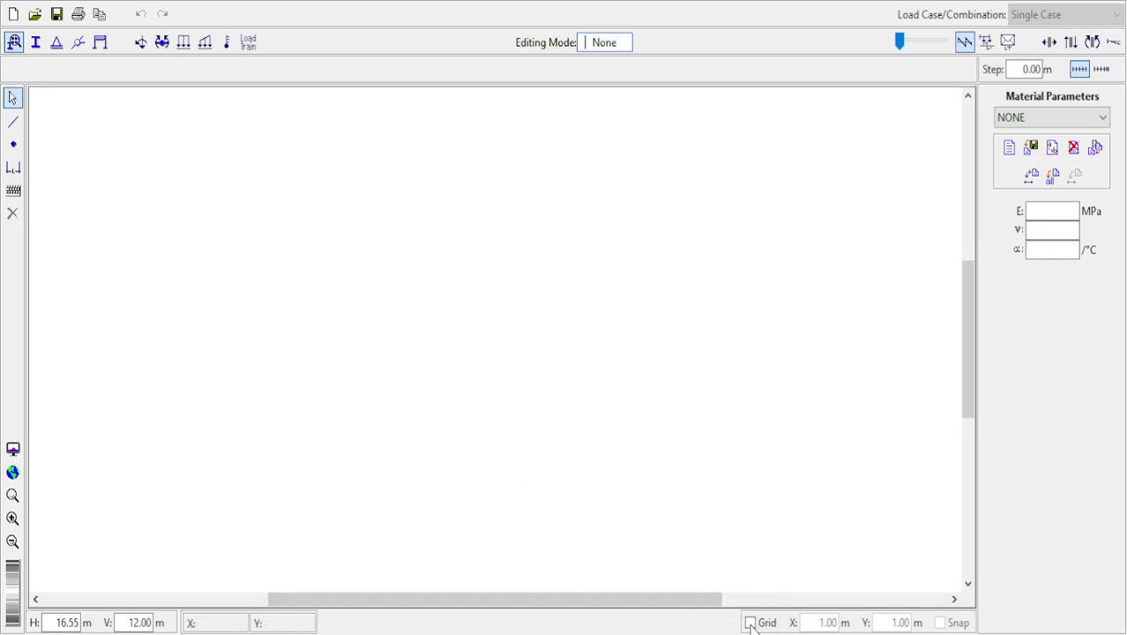
# Step: Show the drawing grid with 1.00 m spacing in X and turn on snapping to it
pyautogui.click(750, 622)
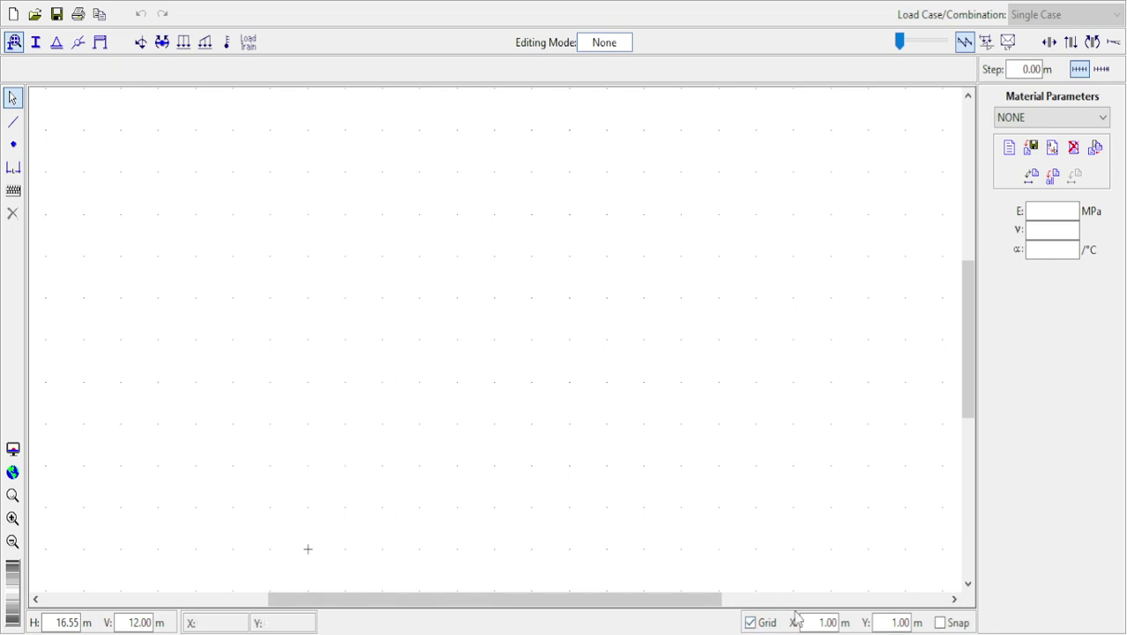
pyautogui.moveTo(816, 622); pyautogui.dragTo(842, 626)
pyautogui.click(821, 622)
pyautogui.click(941, 623)
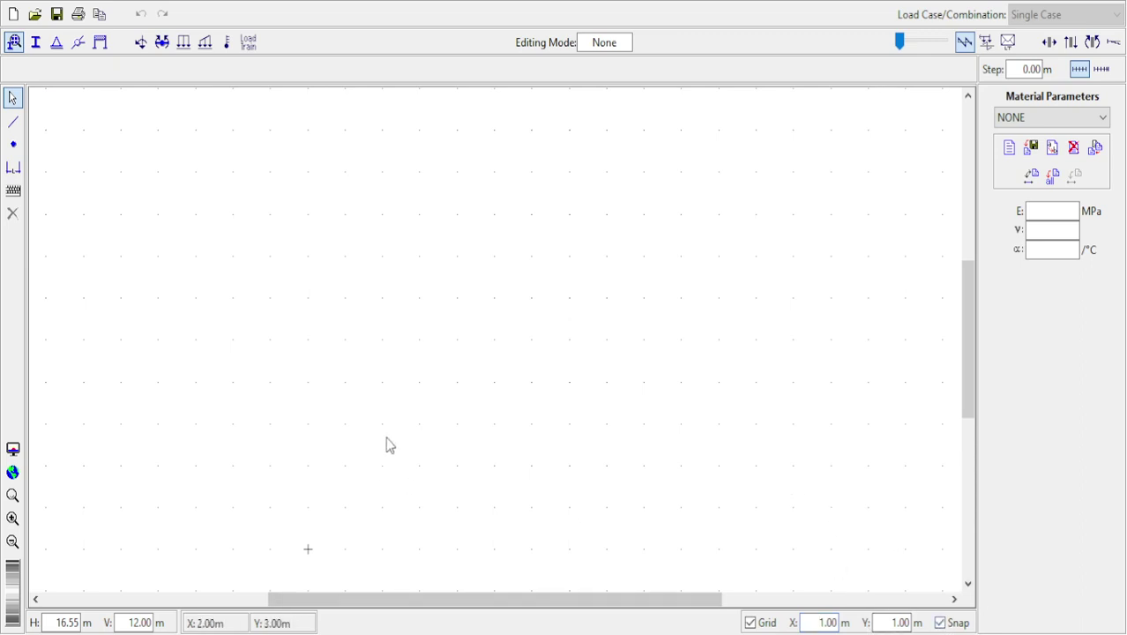
pyautogui.click(13, 143)
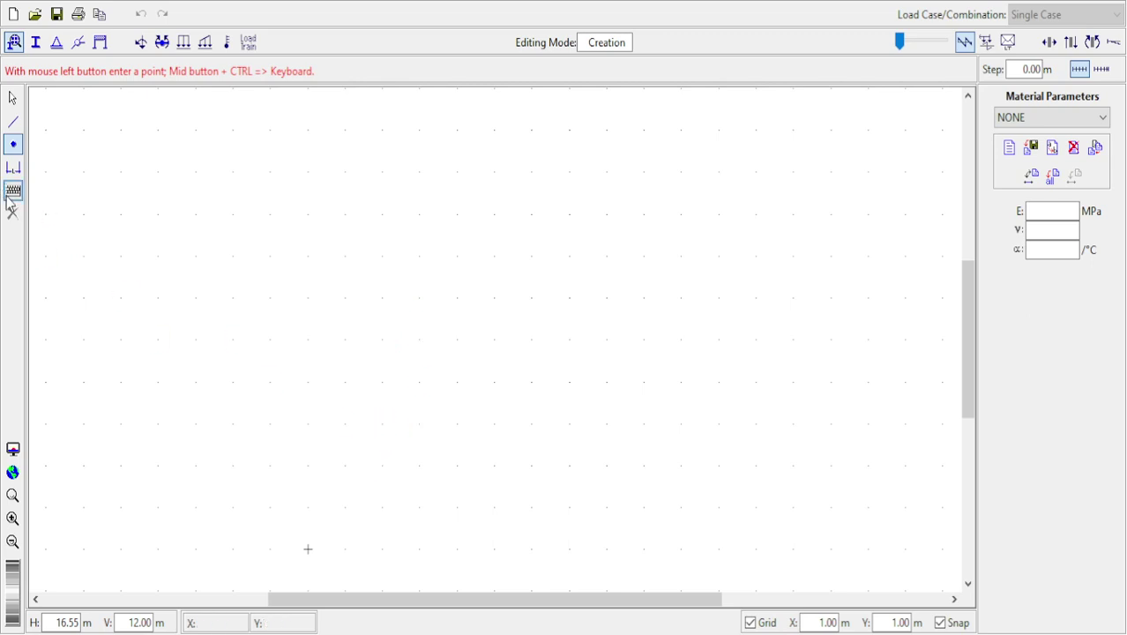
pyautogui.press('Escape')
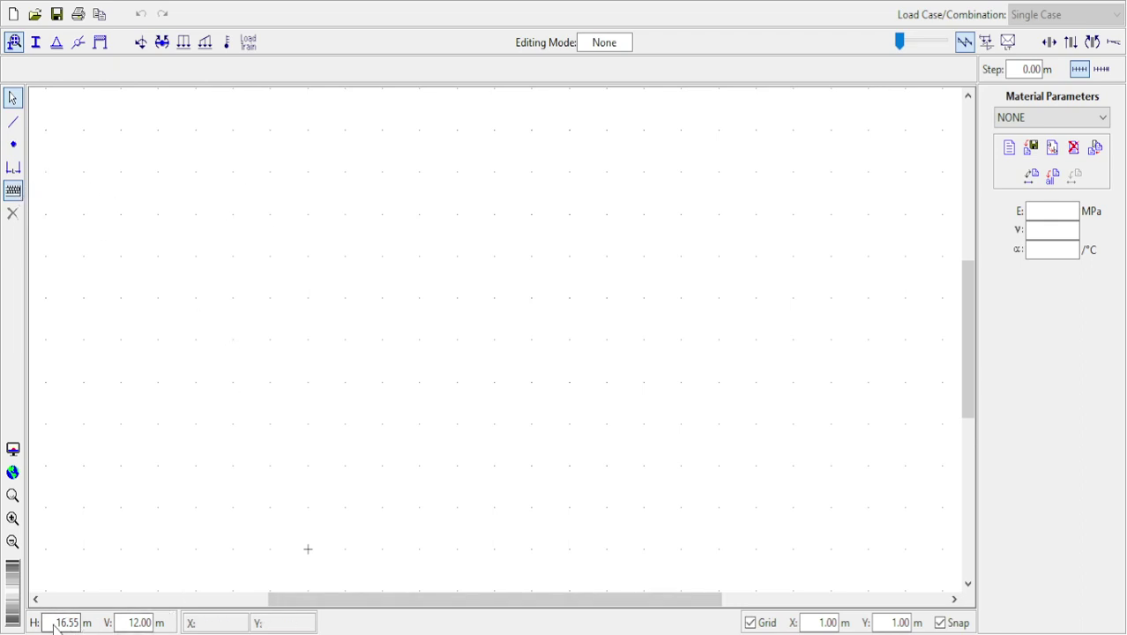
pyautogui.moveTo(54, 624); pyautogui.dragTo(78, 624)
pyautogui.click(13, 144)
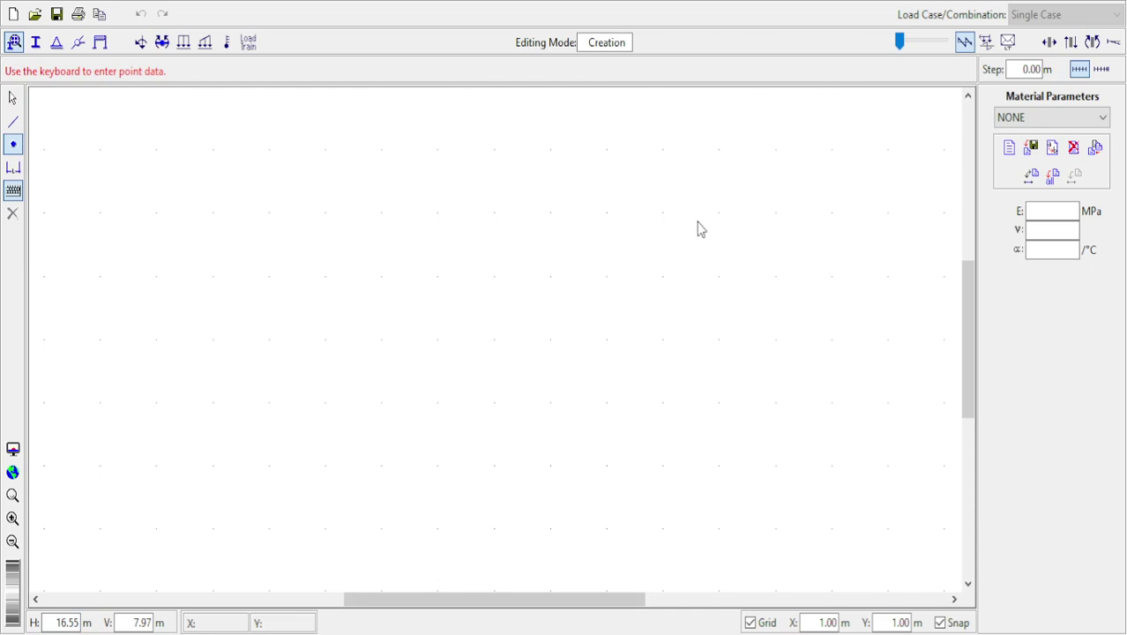
pyautogui.press('Escape')
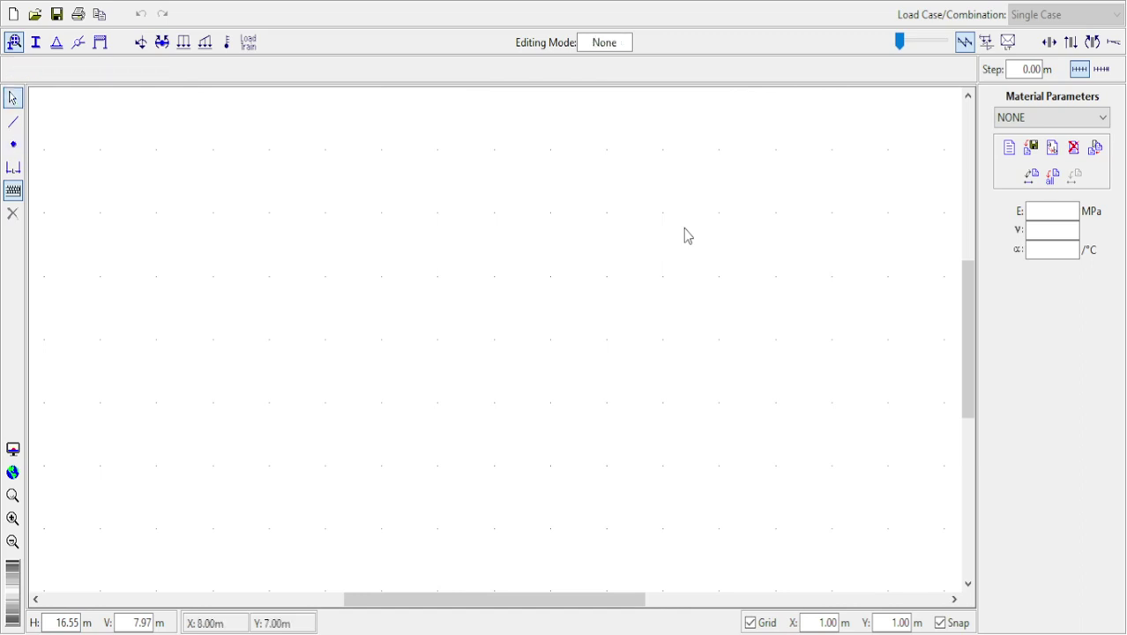
# Step: Insert four nodes for the frame at (1, 0), (1, 3), (5, 3) and (5, 0) m
pyautogui.click(13, 144)
pyautogui.scroll(-5, 348, 504)
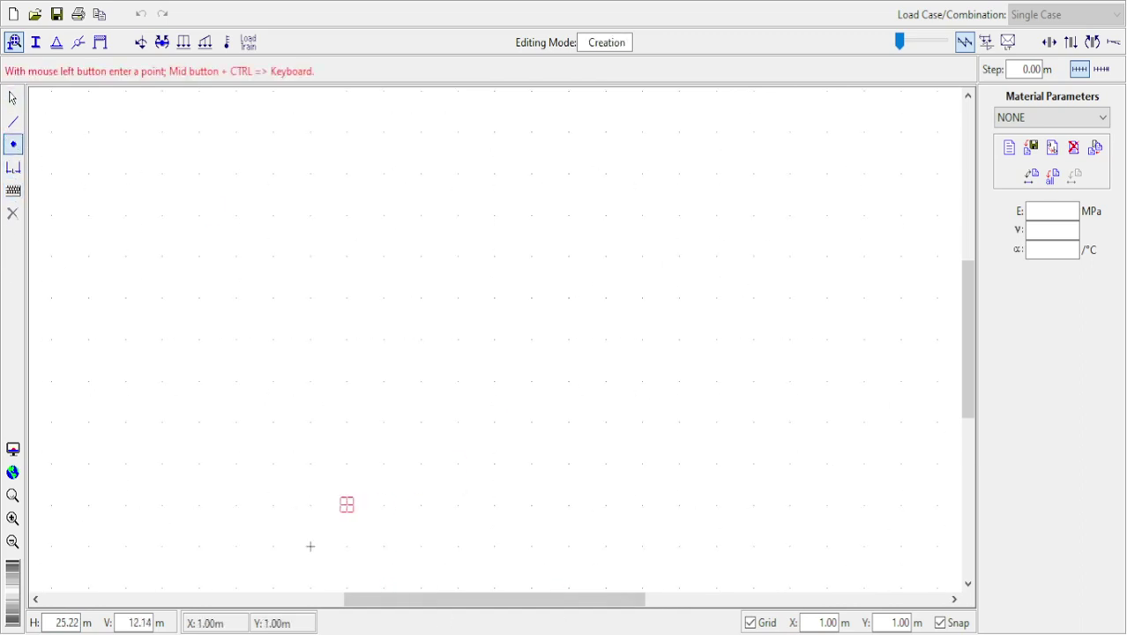
pyautogui.scroll(3, 390, 378)
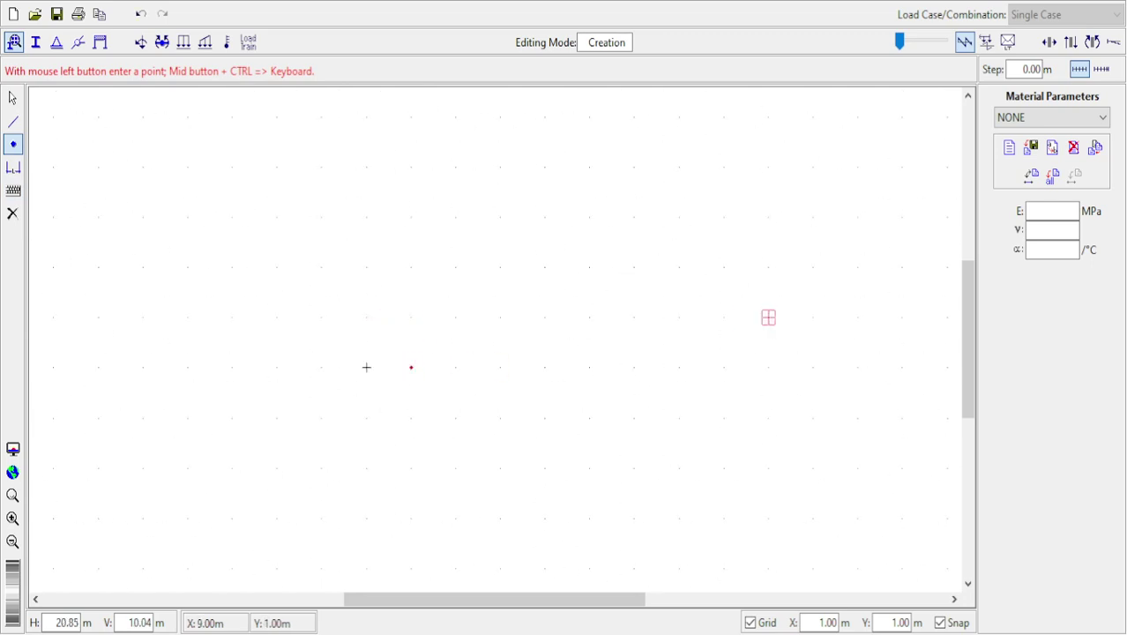
pyautogui.click(411, 367)
pyautogui.scroll(1, 493, 347)
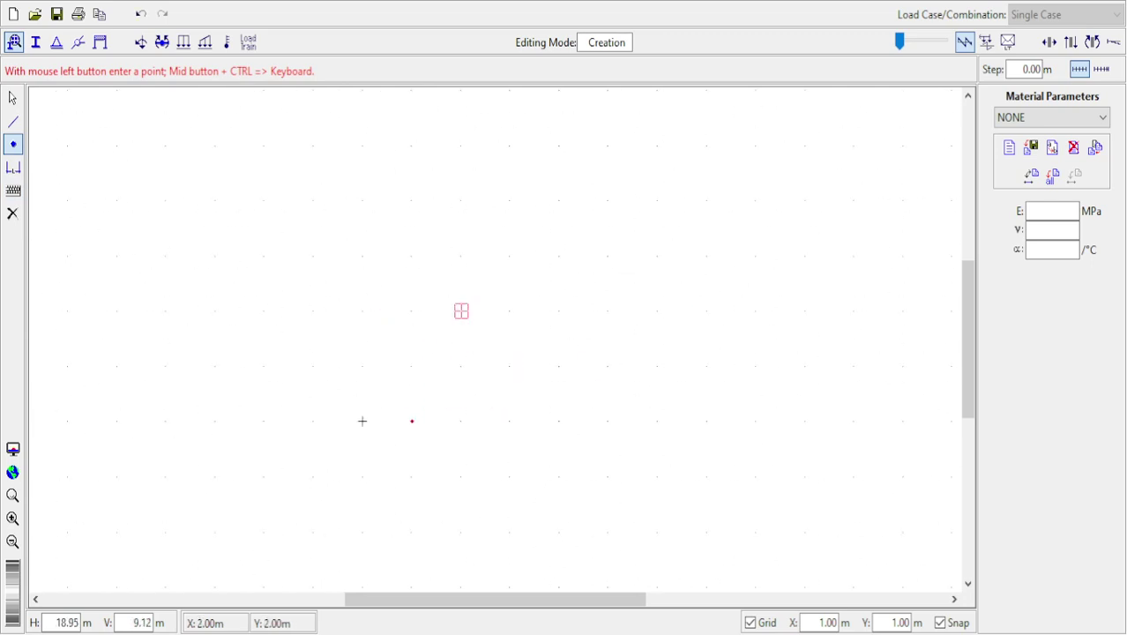
pyautogui.click(412, 256)
pyautogui.click(608, 255)
pyautogui.click(608, 421)
pyautogui.click(412, 420)
# Step: Draw the portal frame's two 3 m columns and the 4 m beam between the four nodes
pyautogui.click(14, 124)
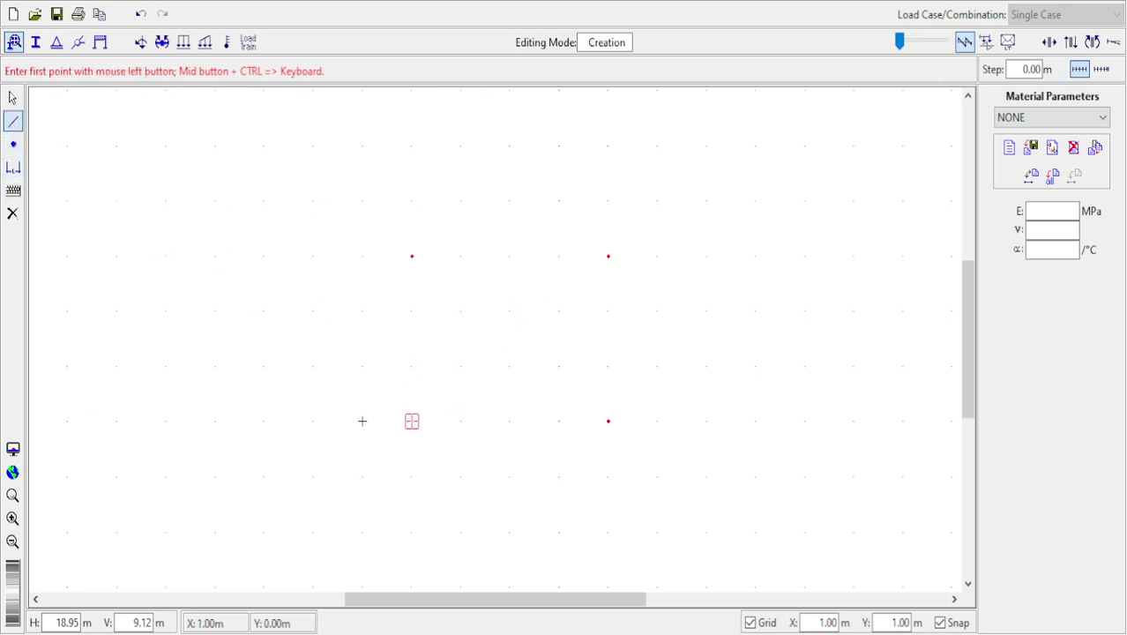
pyautogui.click(412, 420)
pyautogui.click(412, 255)
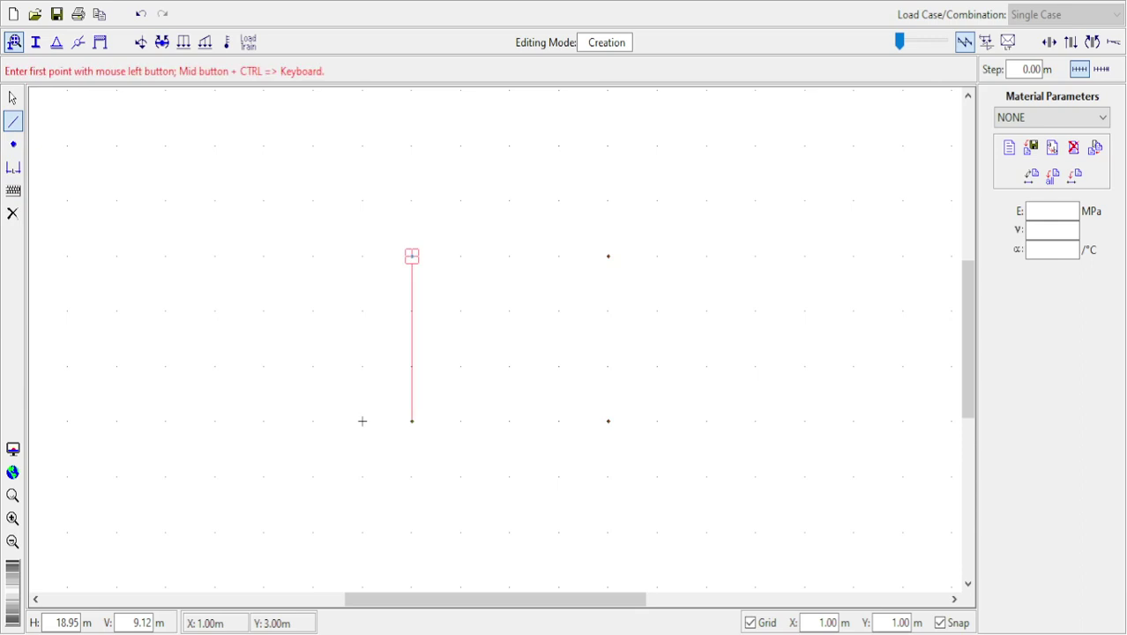
pyautogui.click(609, 256)
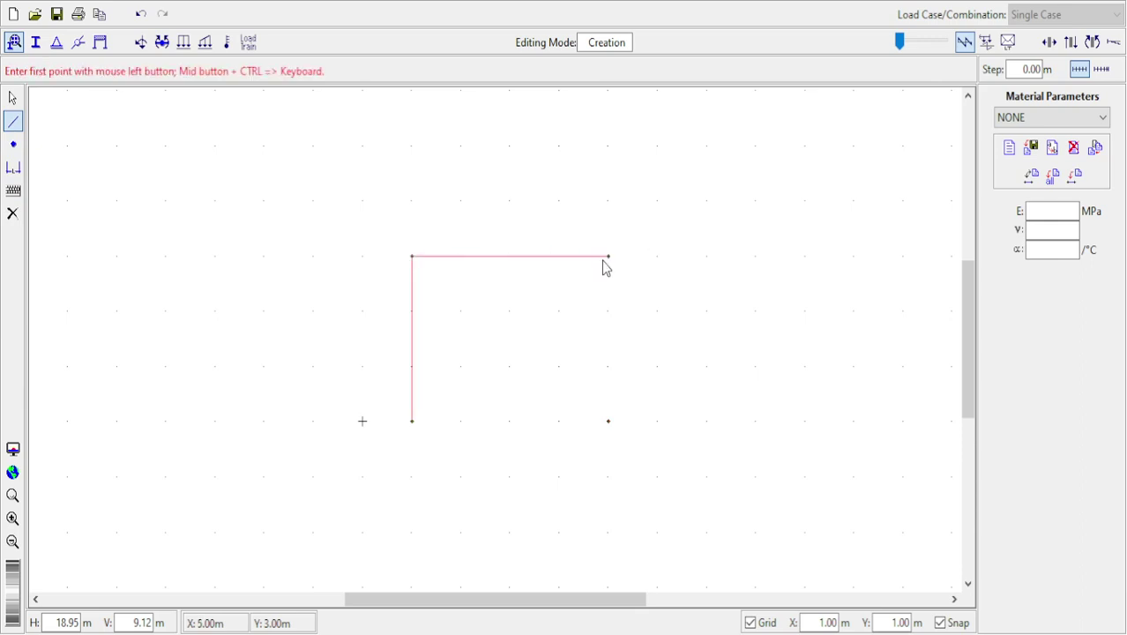
pyautogui.click(608, 258)
pyautogui.click(609, 421)
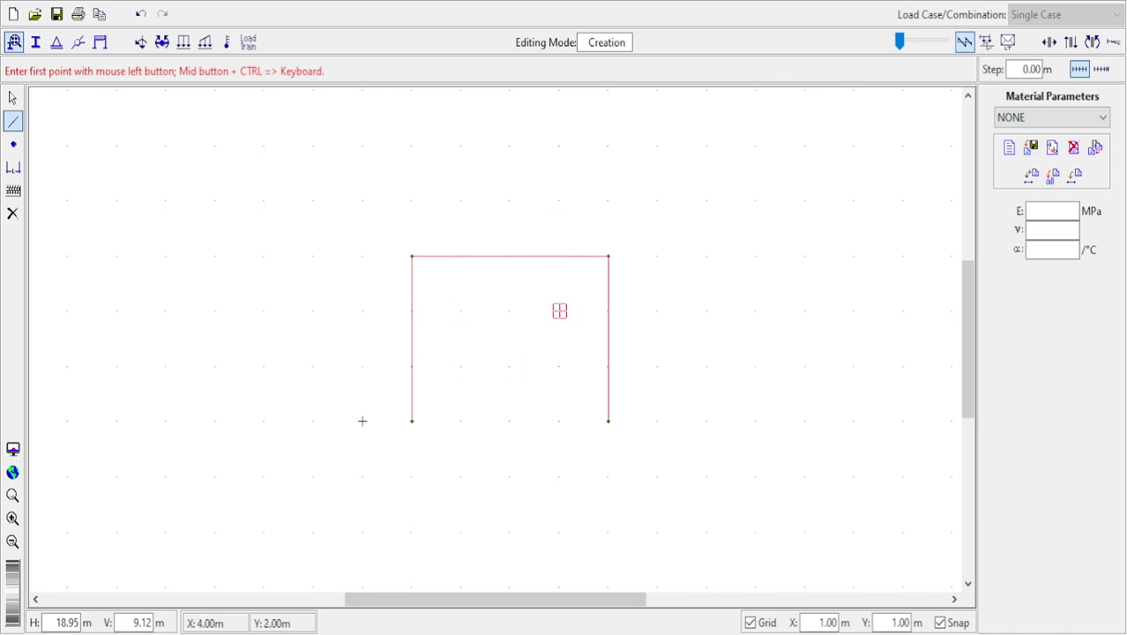
pyautogui.press('Escape')
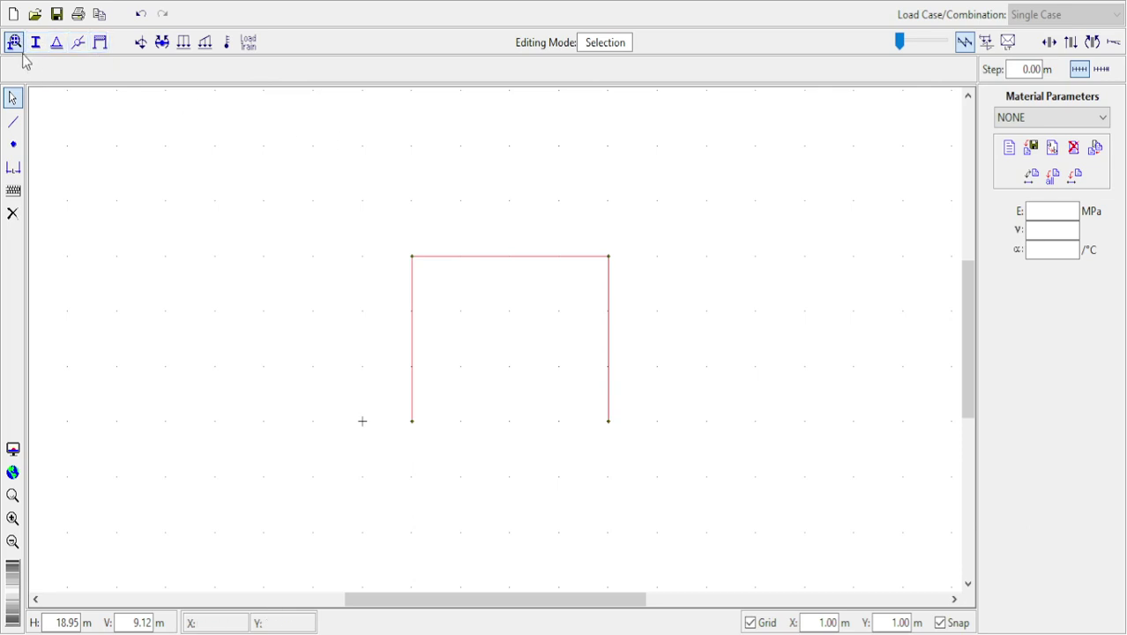
# Step: Create a new material labelled "concreto" of type Concrete Isotropic
pyautogui.click(1011, 149)
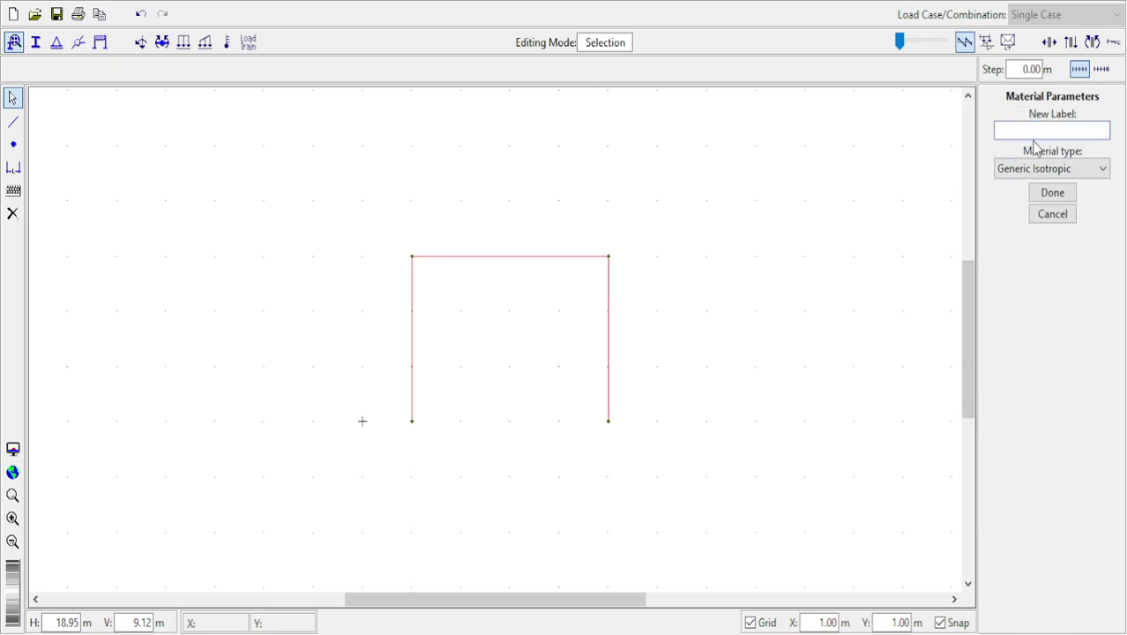
pyautogui.write('concreto')
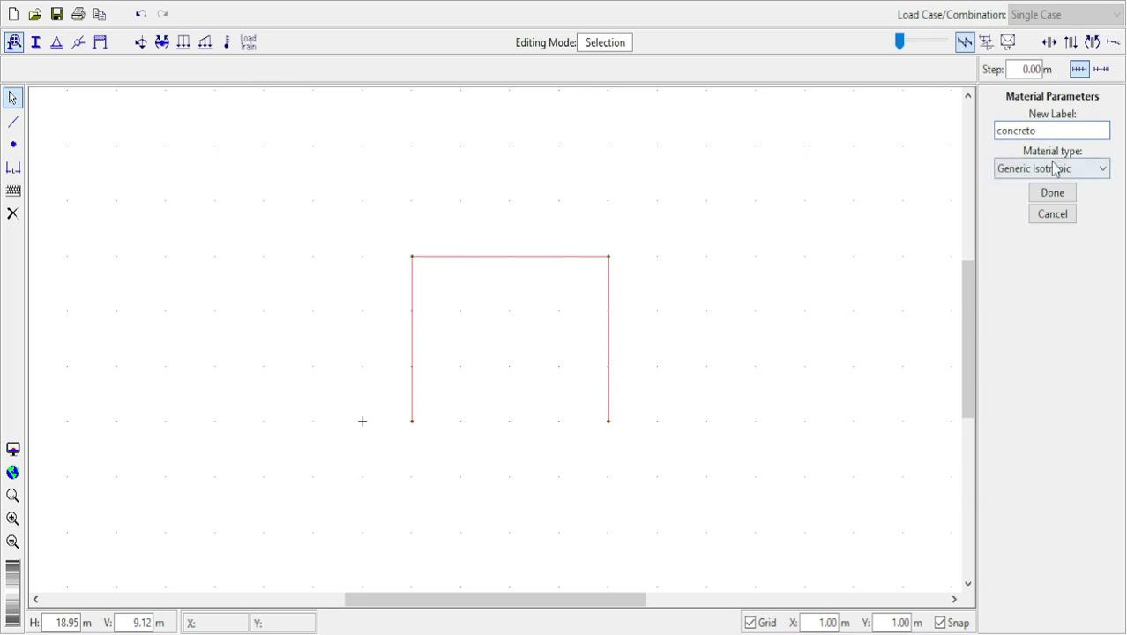
pyautogui.click(1059, 169)
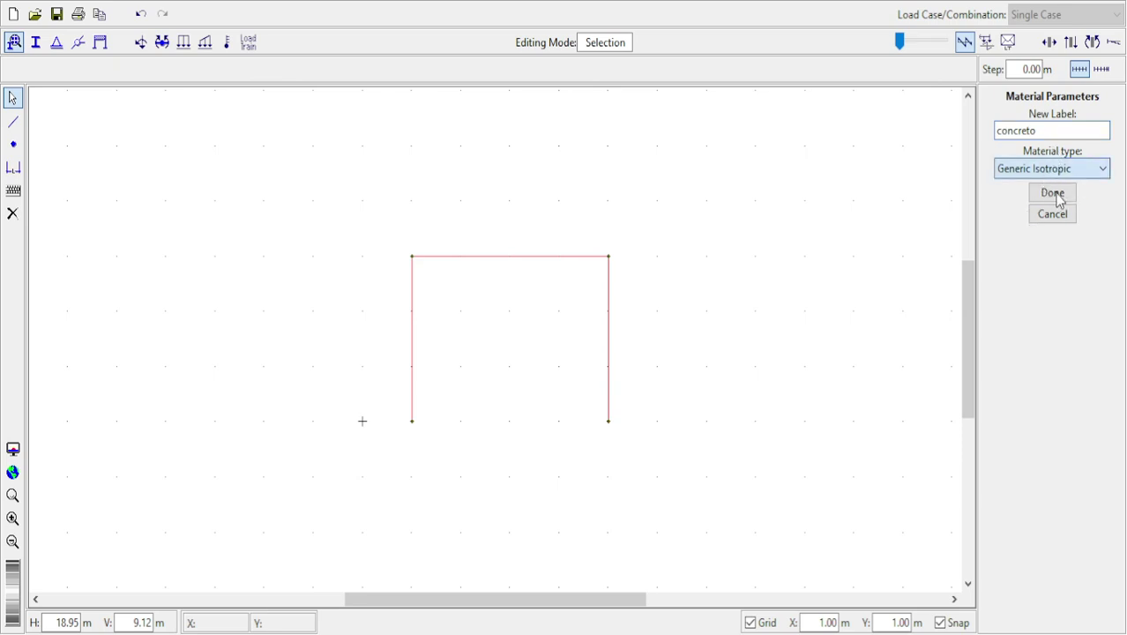
pyautogui.press('Down')
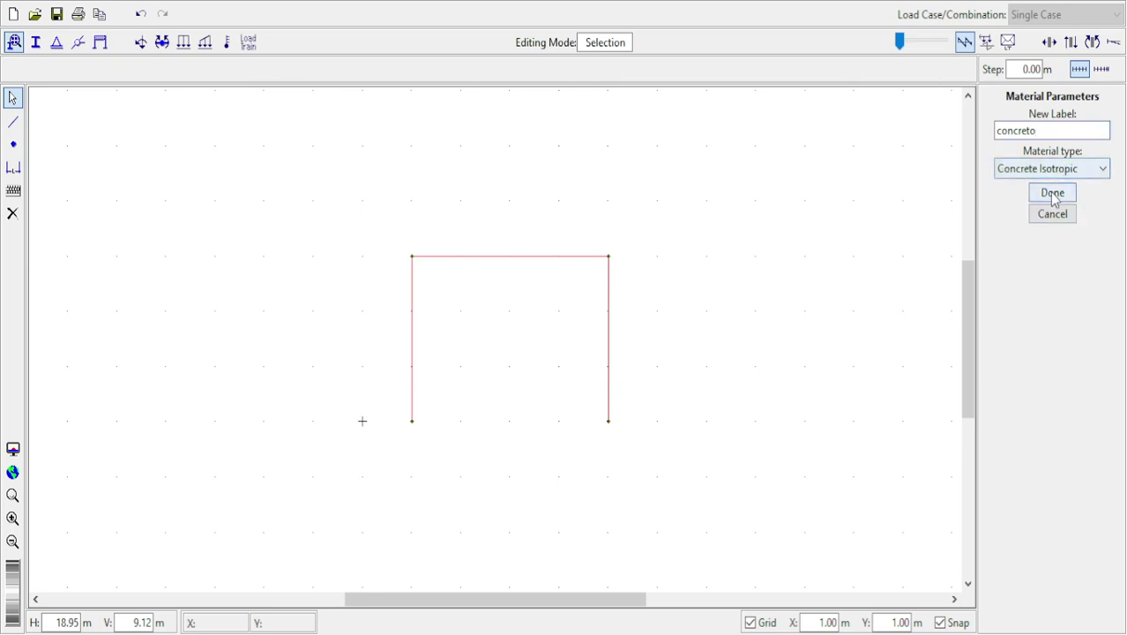
pyautogui.click(1051, 195)
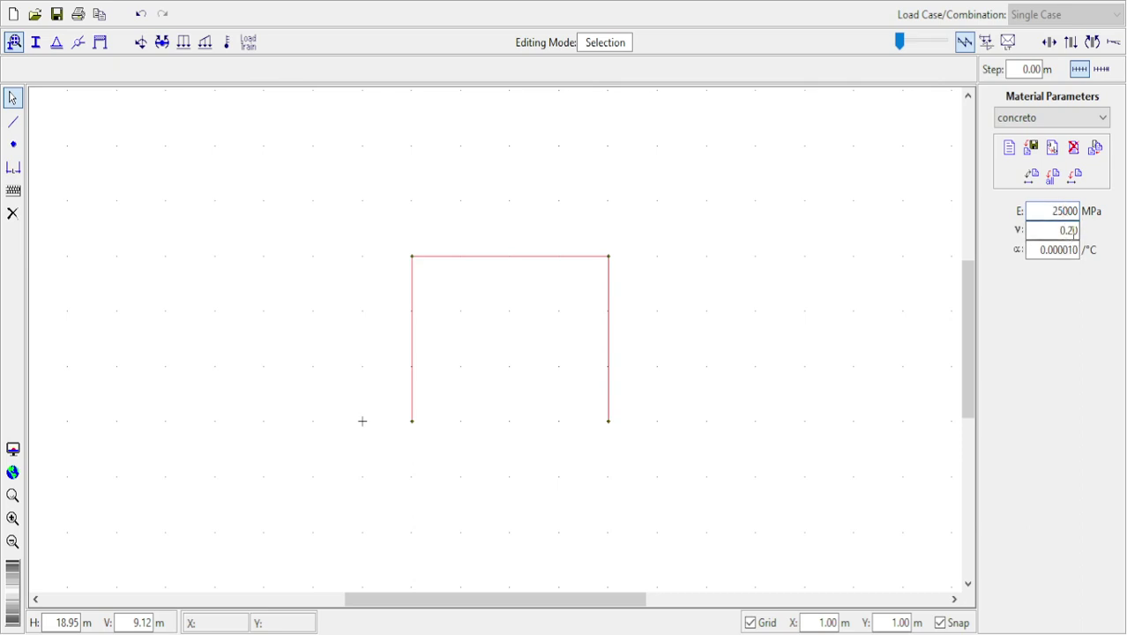
# Step: Set the elastic modulus E of the material concreto to 21000 MPa
pyautogui.click(1071, 229)
pyautogui.click(1063, 211)
pyautogui.moveTo(1048, 209); pyautogui.dragTo(1063, 210)
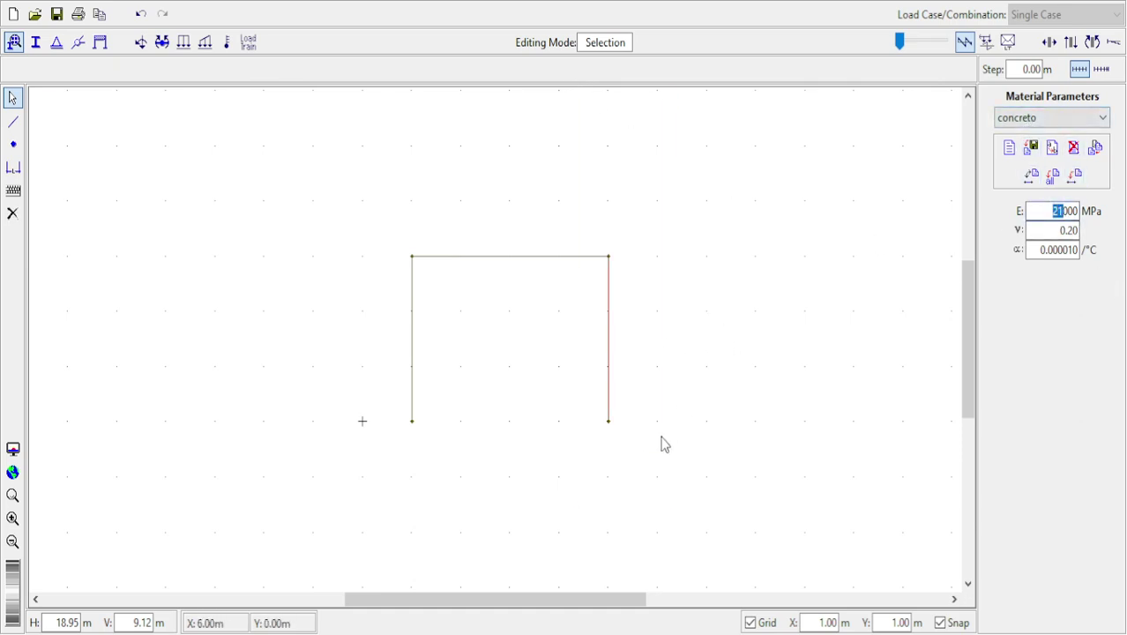
pyautogui.click(579, 279)
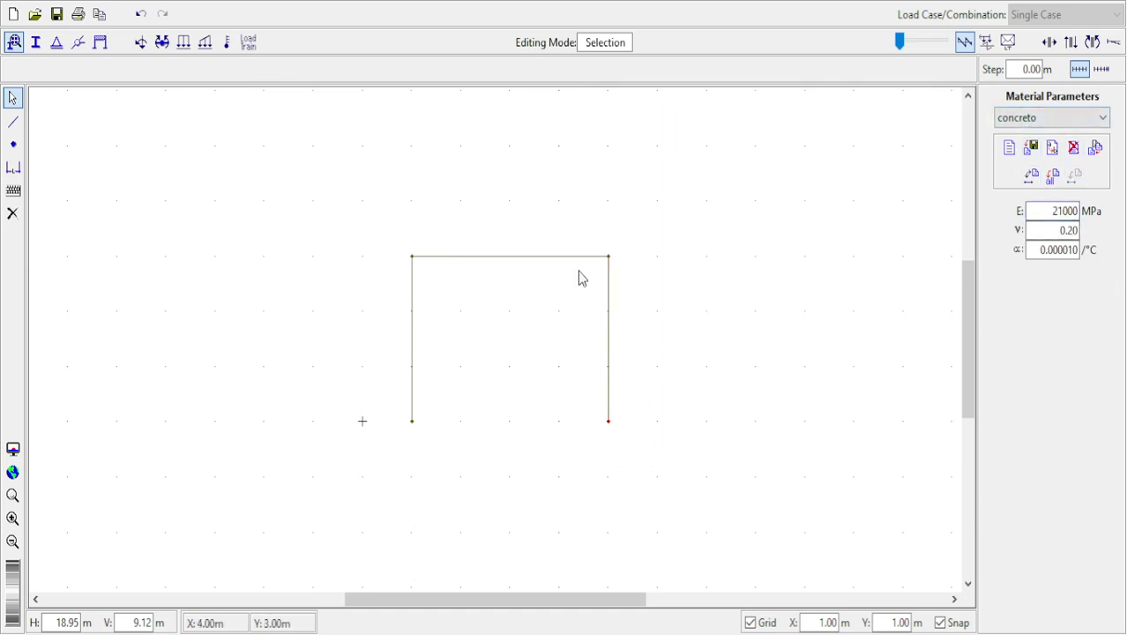
# Step: Create a second material labelled "concreto1" of type Concrete Isotropic
pyautogui.click(1010, 150)
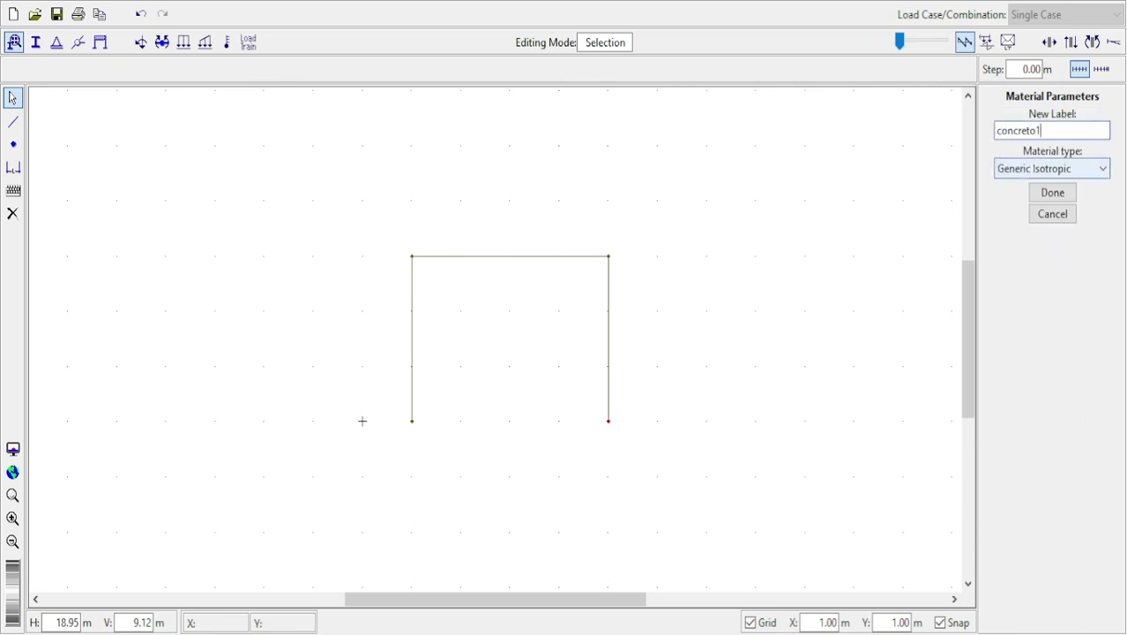
pyautogui.click(1043, 172)
pyautogui.click(1043, 197)
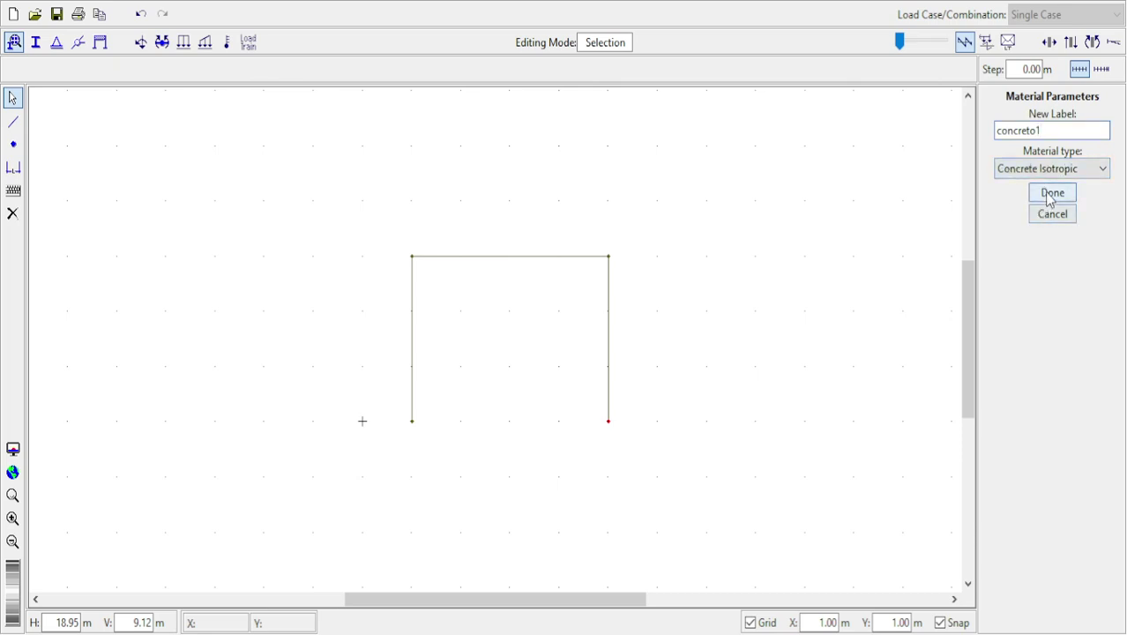
pyautogui.click(1051, 194)
pyautogui.click(1046, 119)
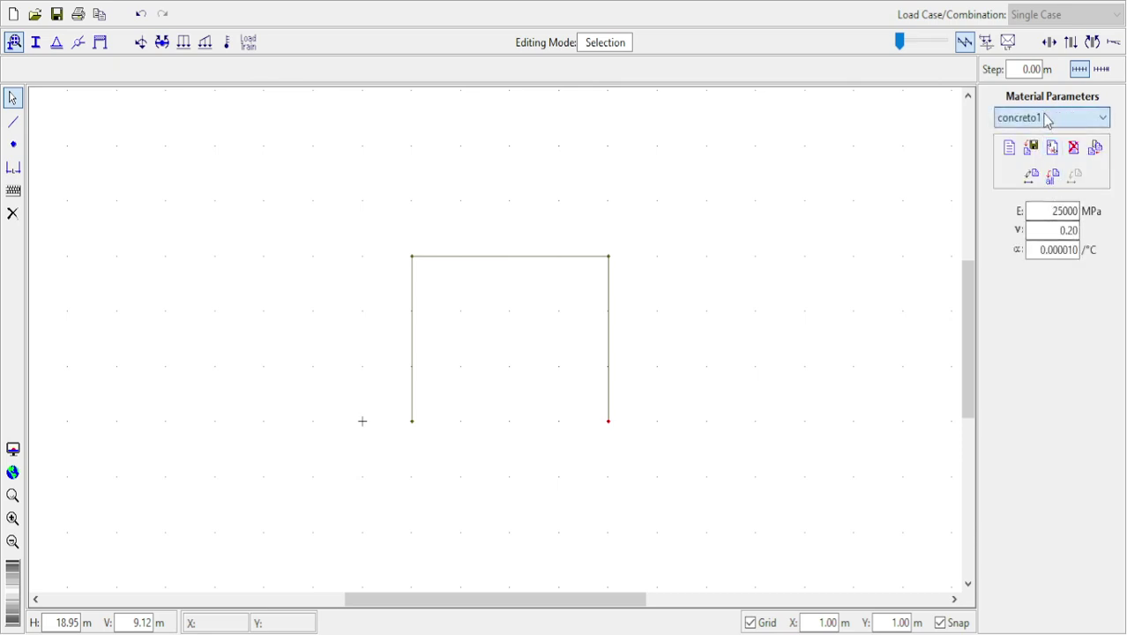
pyautogui.click(655, 471)
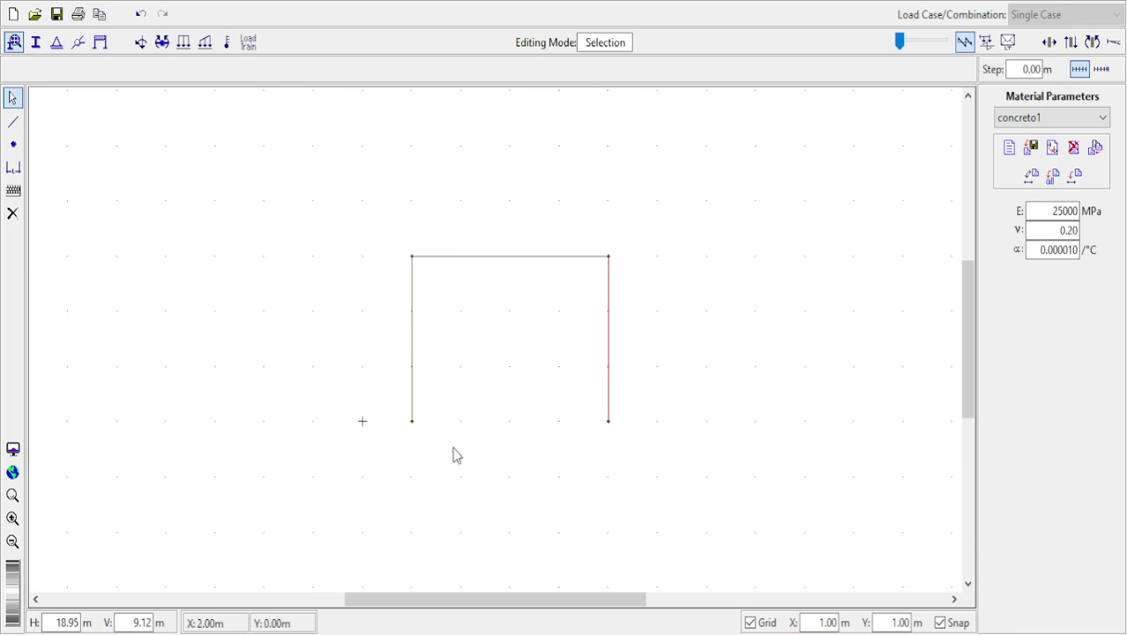
pyautogui.click(413, 282)
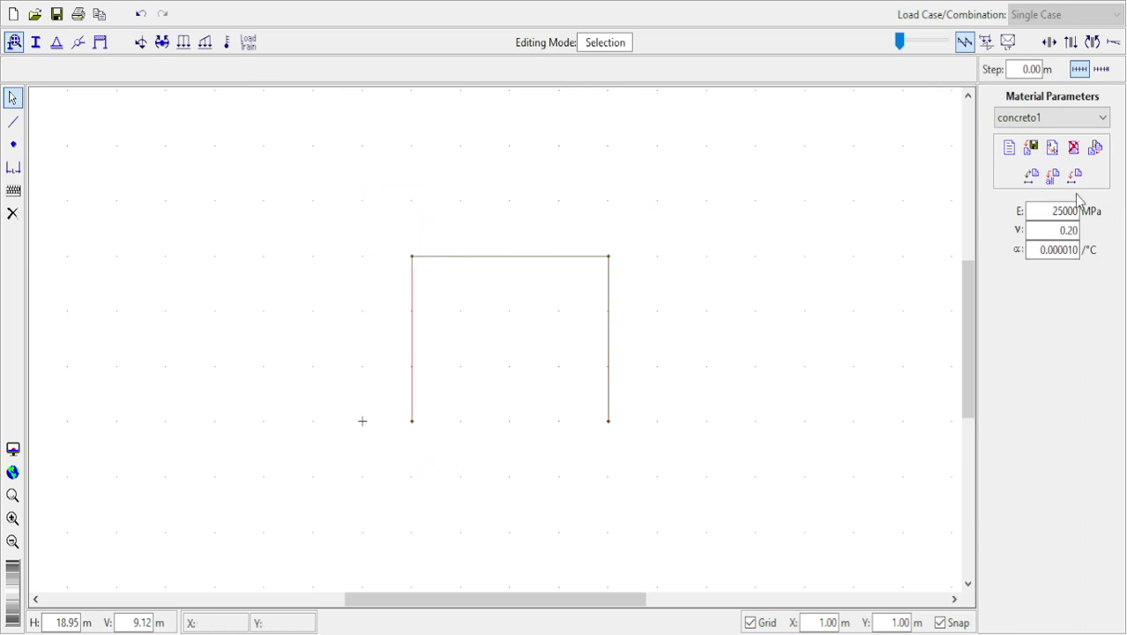
pyautogui.click(644, 468)
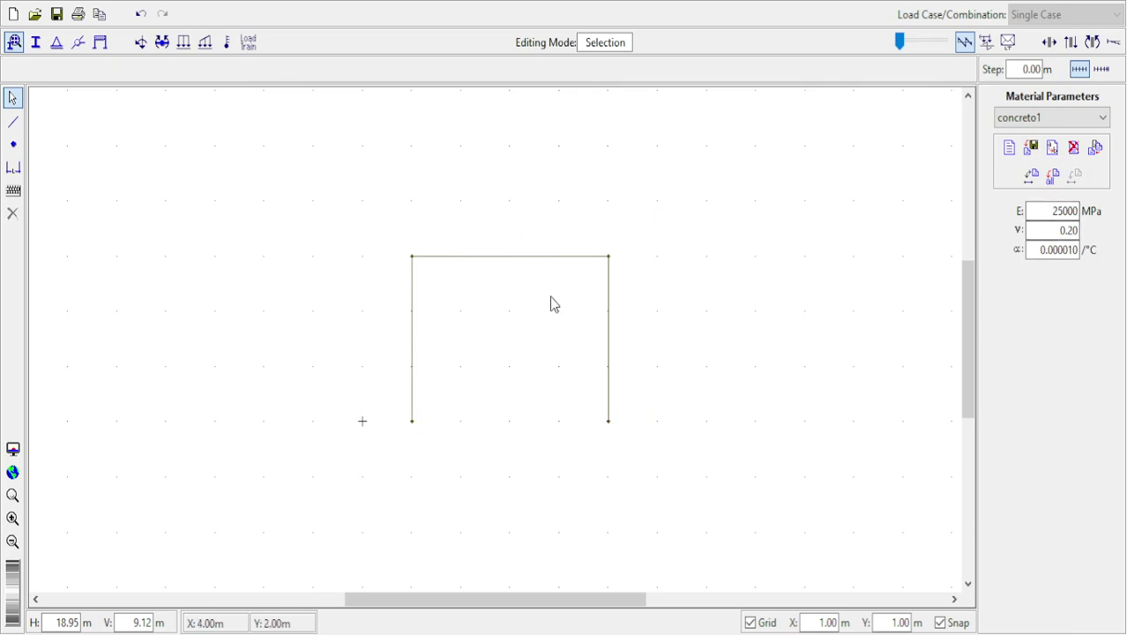
pyautogui.click(13, 121)
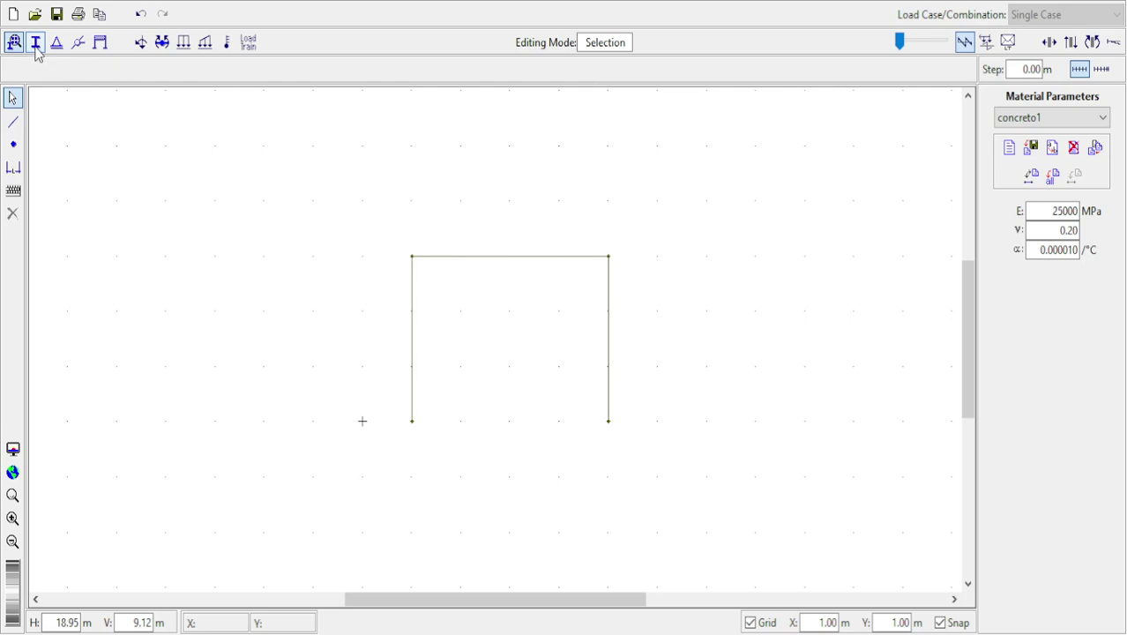
# Step: Create a new cross-section labelled "viga e pilar" of type Rectangle
pyautogui.click(36, 44)
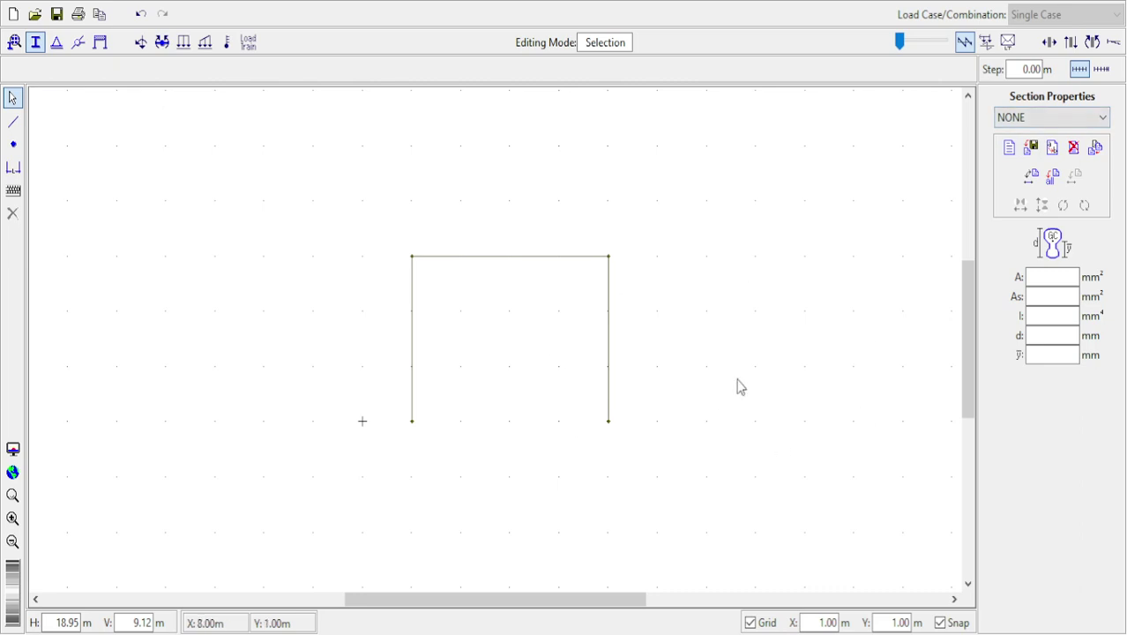
pyautogui.click(1010, 149)
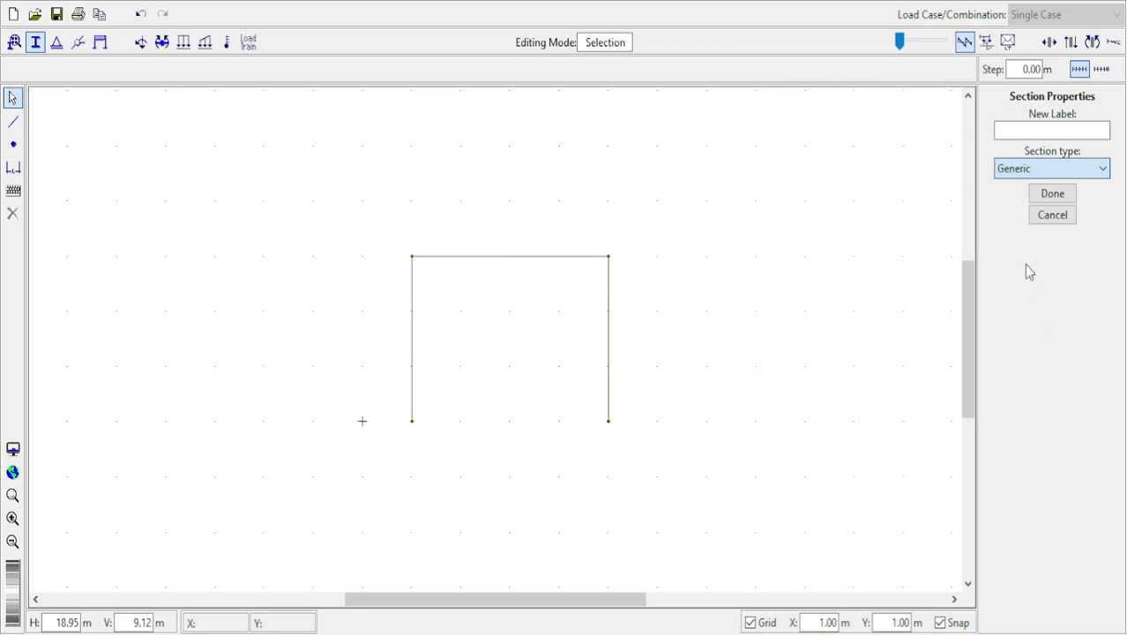
pyautogui.press('Down')
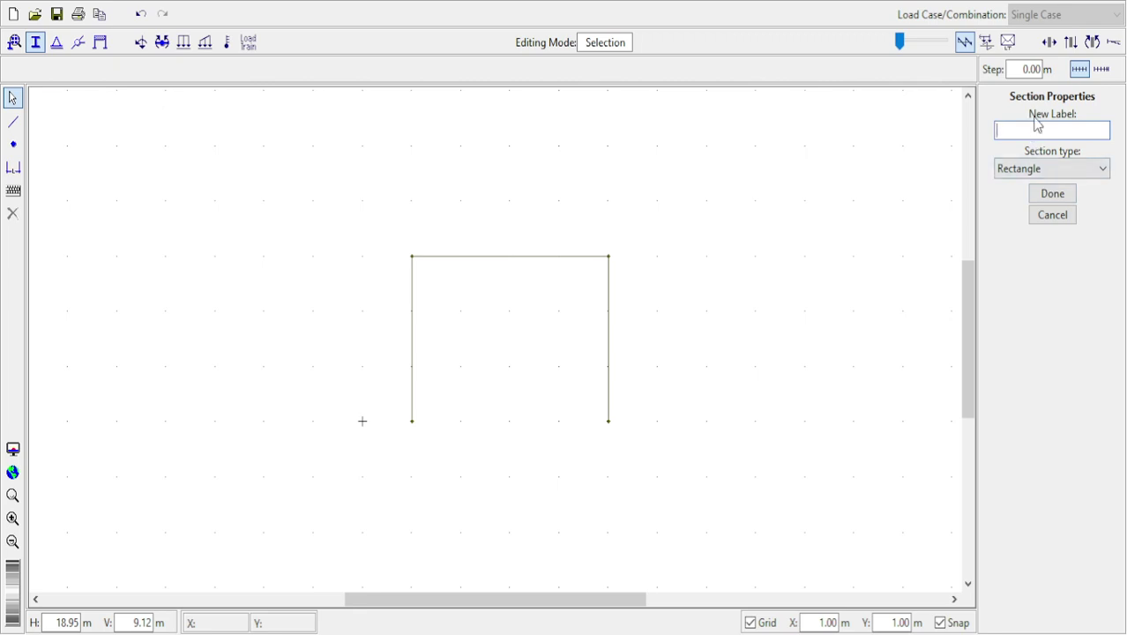
pyautogui.write('viga e pilar')
pyautogui.click(1046, 193)
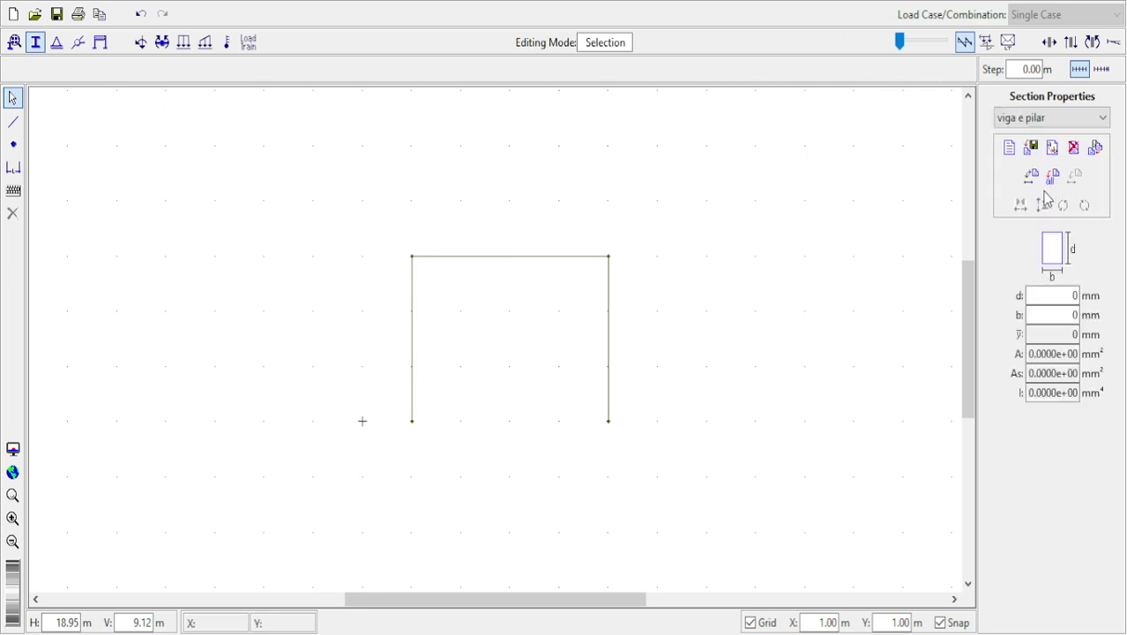
# Step: Set the rectangular section's height d to 600 mm and width b to 400 mm
pyautogui.moveTo(1048, 315); pyautogui.dragTo(1074, 314)
pyautogui.press('BackSpace')
pyautogui.write('600')
pyautogui.press('Tab')
# Step: Assign the "viga e pilar" section to all members, both columns and the beam
pyautogui.moveTo(662, 519); pyautogui.dragTo(353, 156)
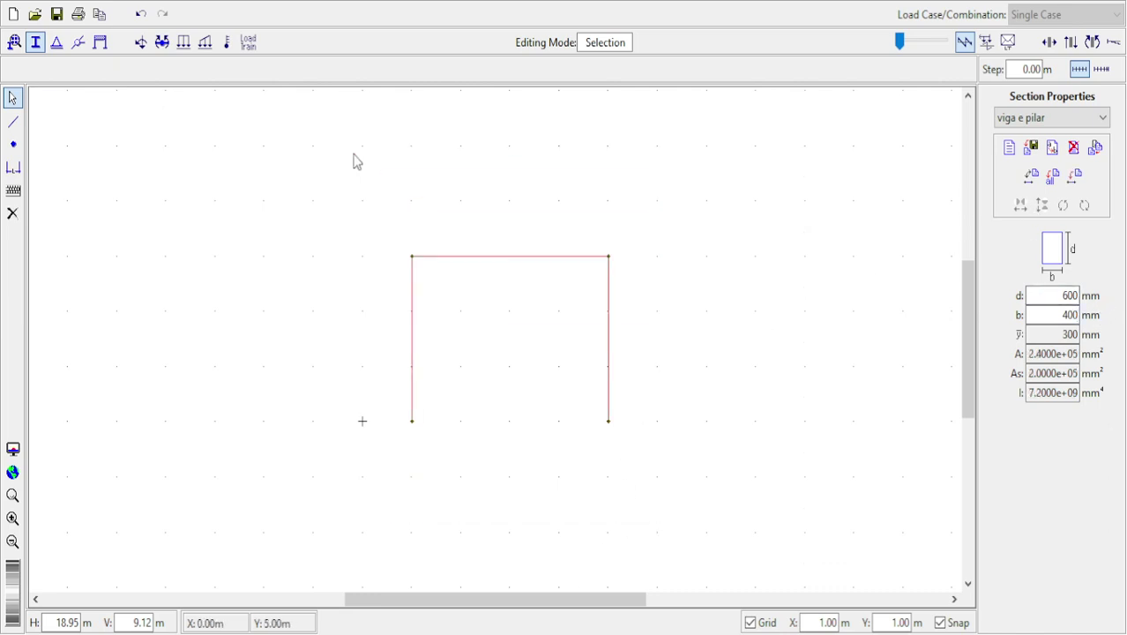
pyautogui.moveTo(673, 283); pyautogui.dragTo(428, 239)
pyautogui.click(607, 318)
pyautogui.moveTo(744, 291); pyautogui.dragTo(277, 154)
pyautogui.click(1054, 178)
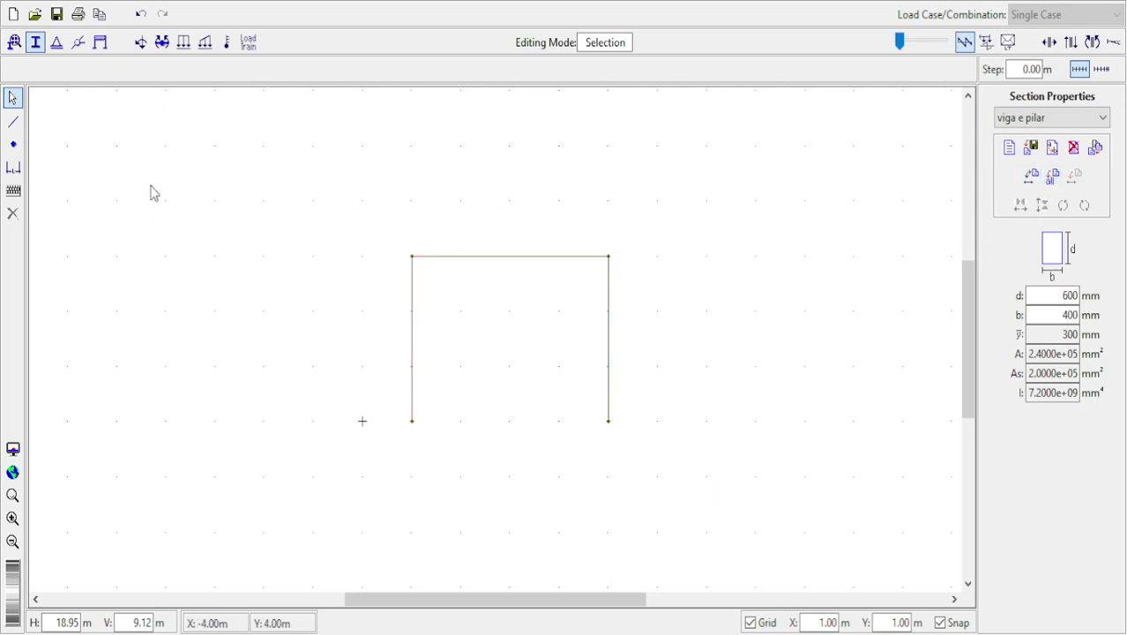
# Step: Apply a pinned support to the right column's base node, with X and Y displacements fixed and Z rotation free
pyautogui.click(54, 44)
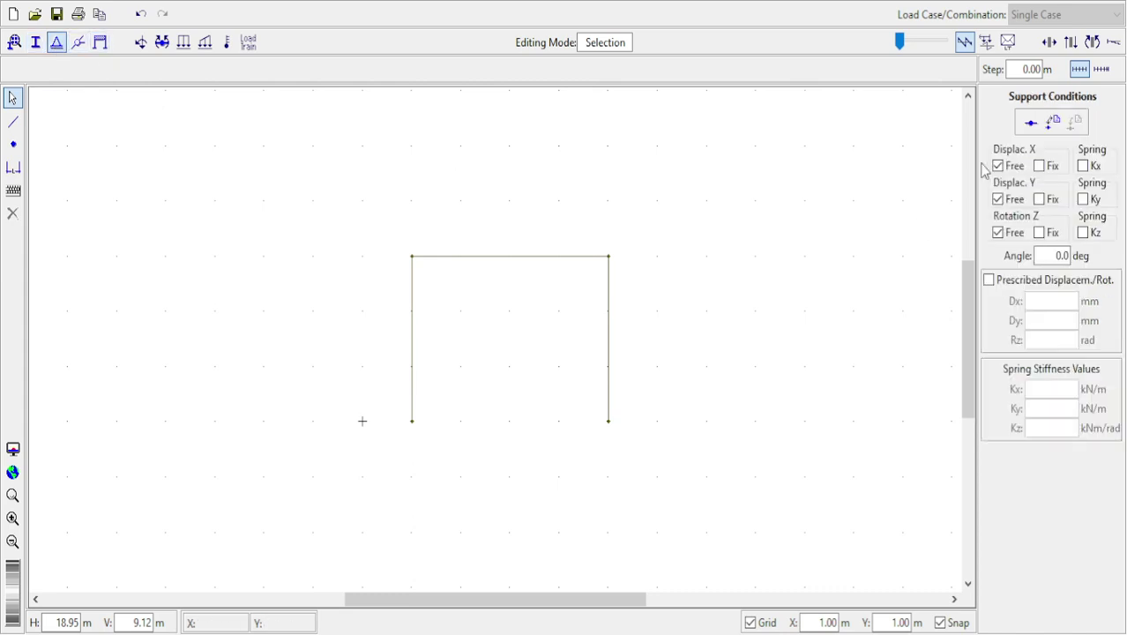
pyautogui.moveTo(652, 478); pyautogui.dragTo(585, 400)
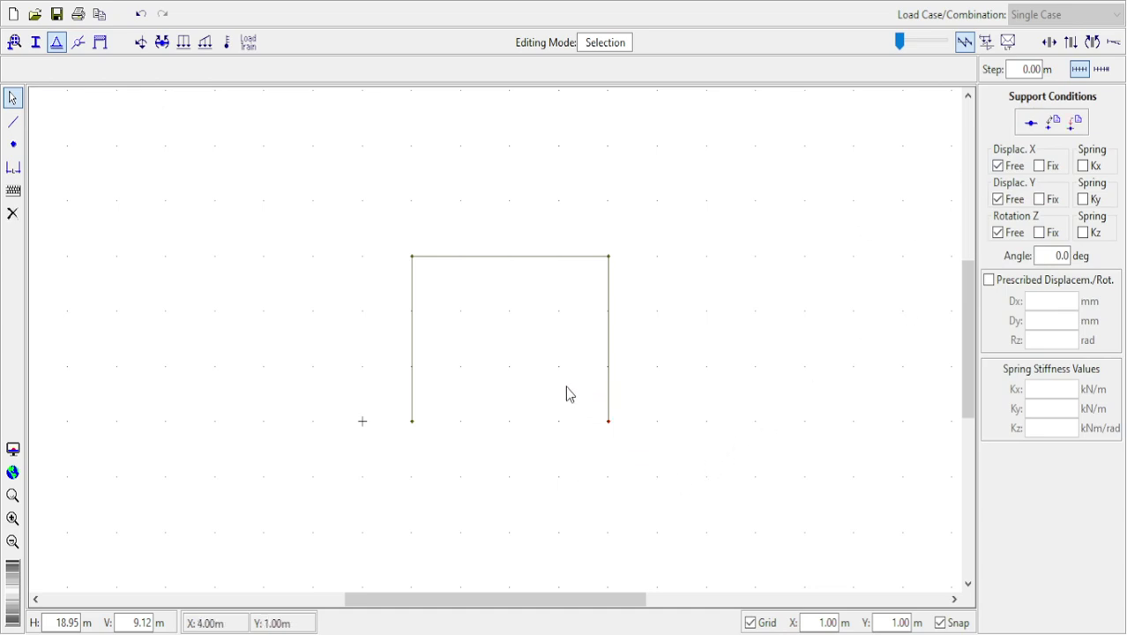
pyautogui.moveTo(466, 453); pyautogui.dragTo(364, 399)
pyautogui.moveTo(693, 498); pyautogui.dragTo(546, 384)
pyautogui.moveTo(695, 492); pyautogui.dragTo(531, 395)
pyautogui.moveTo(669, 470); pyautogui.dragTo(587, 390)
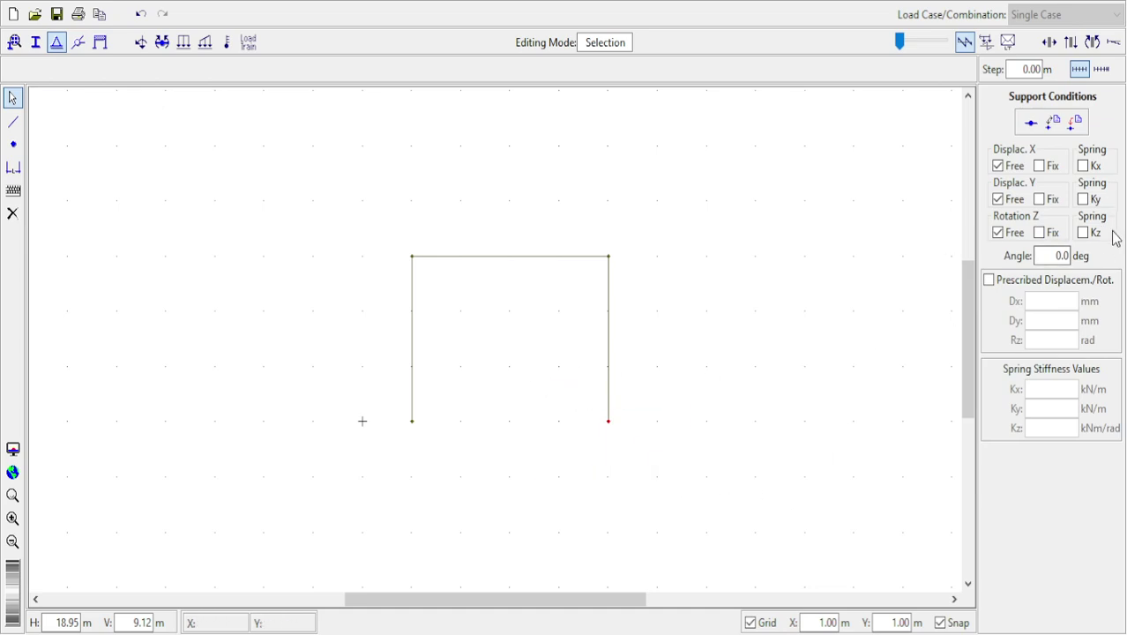
pyautogui.click(999, 165)
pyautogui.click(1041, 168)
pyautogui.click(1041, 199)
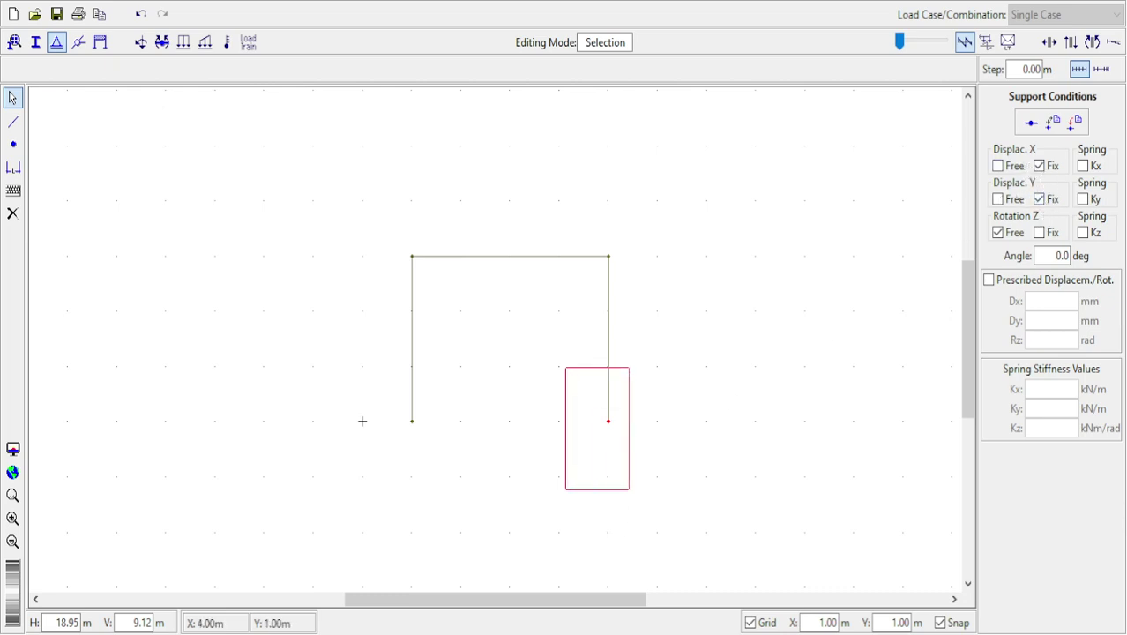
pyautogui.moveTo(652, 455); pyautogui.dragTo(594, 417)
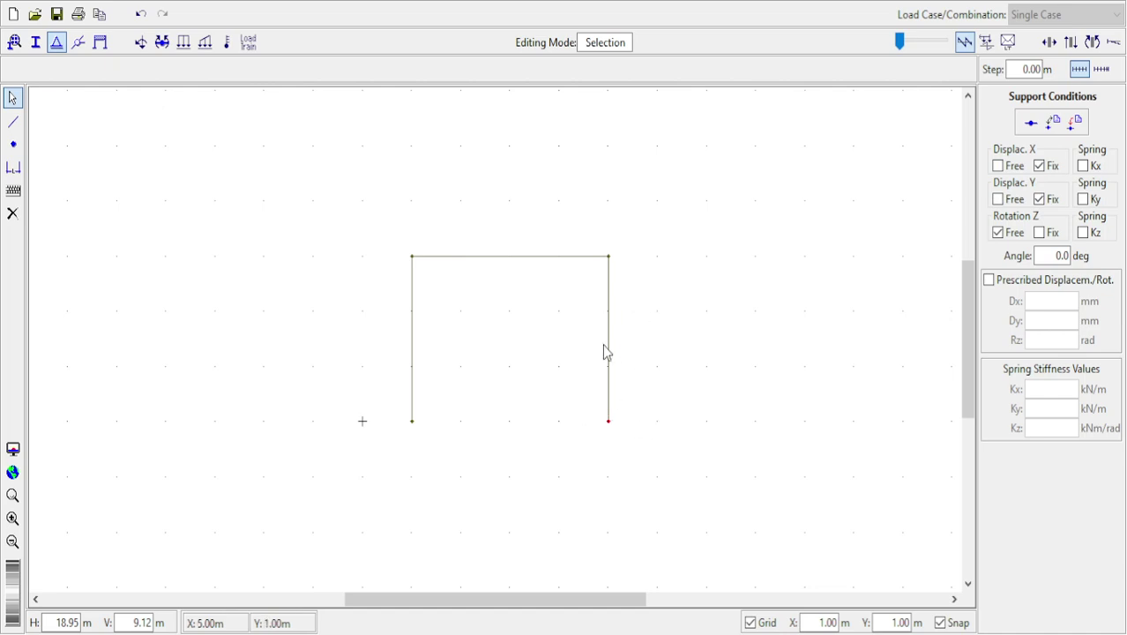
pyautogui.click(1075, 125)
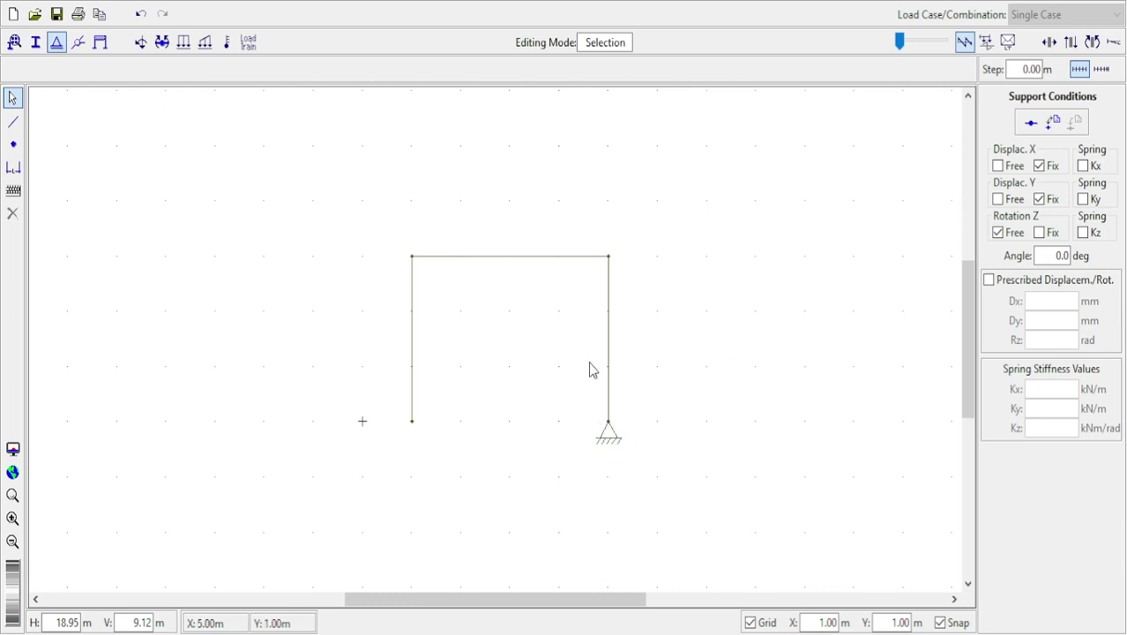
# Step: Apply a fully fixed support to the left column's base node, with X, Y and Z rotation all fixed
pyautogui.moveTo(349, 499); pyautogui.dragTo(446, 367)
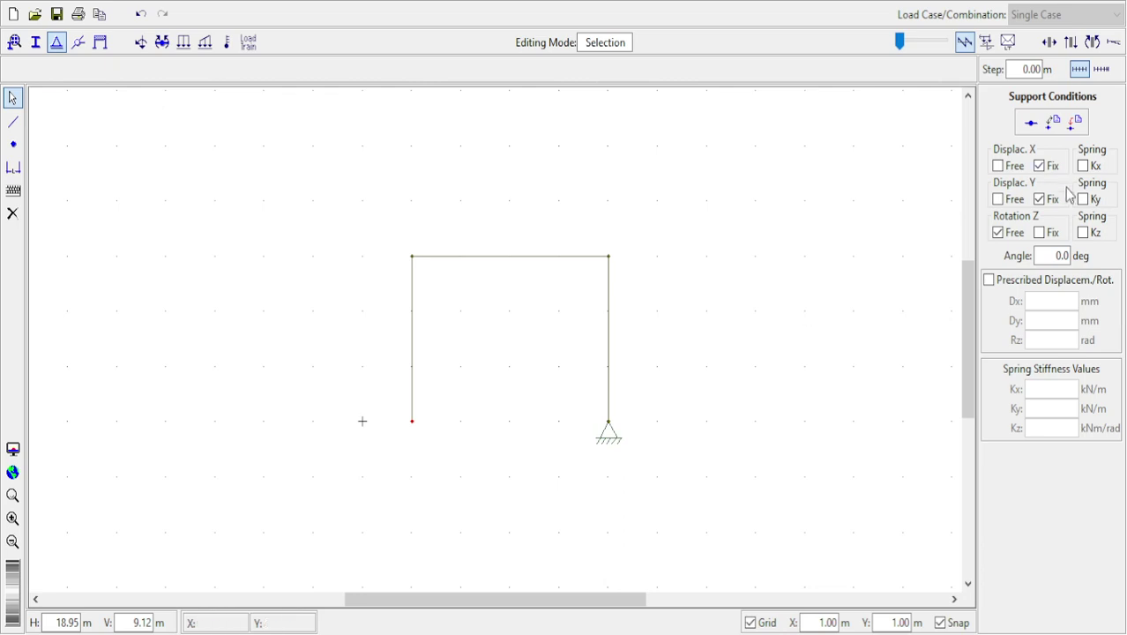
pyautogui.click(1039, 232)
pyautogui.click(1076, 124)
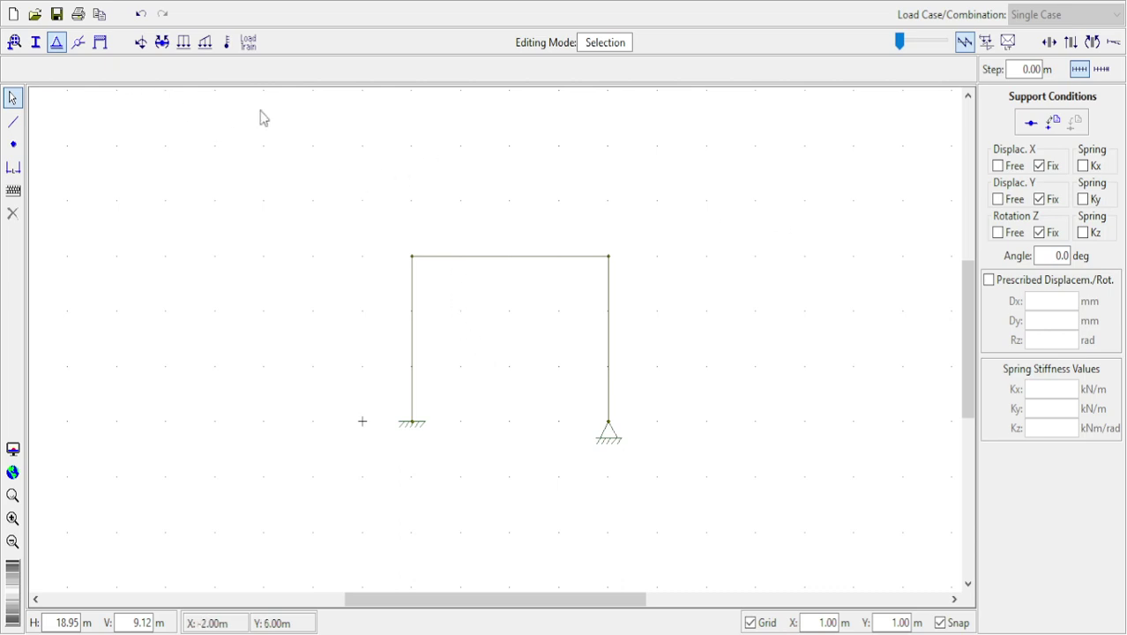
# Step: Examine the rotation release options for the beam and for its corner node at the pinned column
pyautogui.click(79, 44)
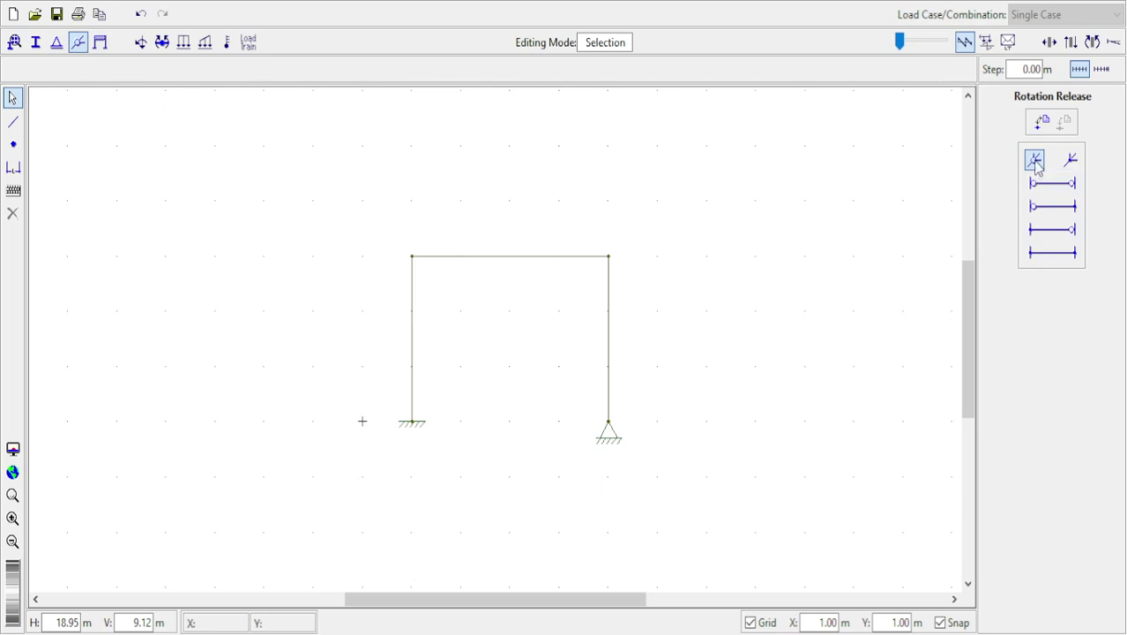
pyautogui.click(1052, 205)
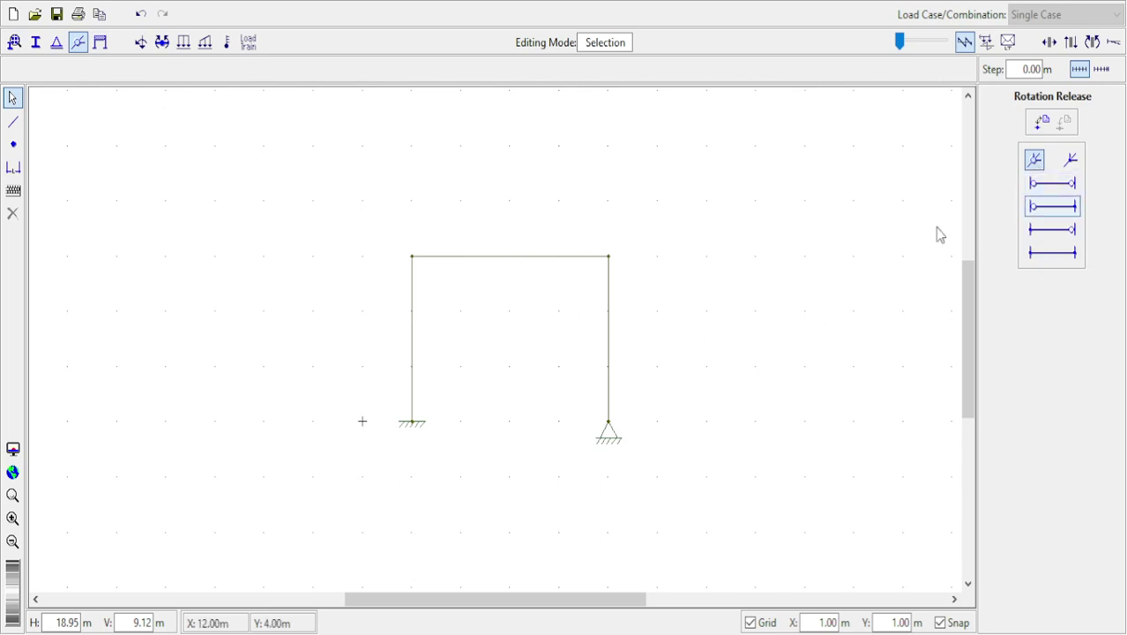
pyautogui.moveTo(637, 284); pyautogui.dragTo(221, 198)
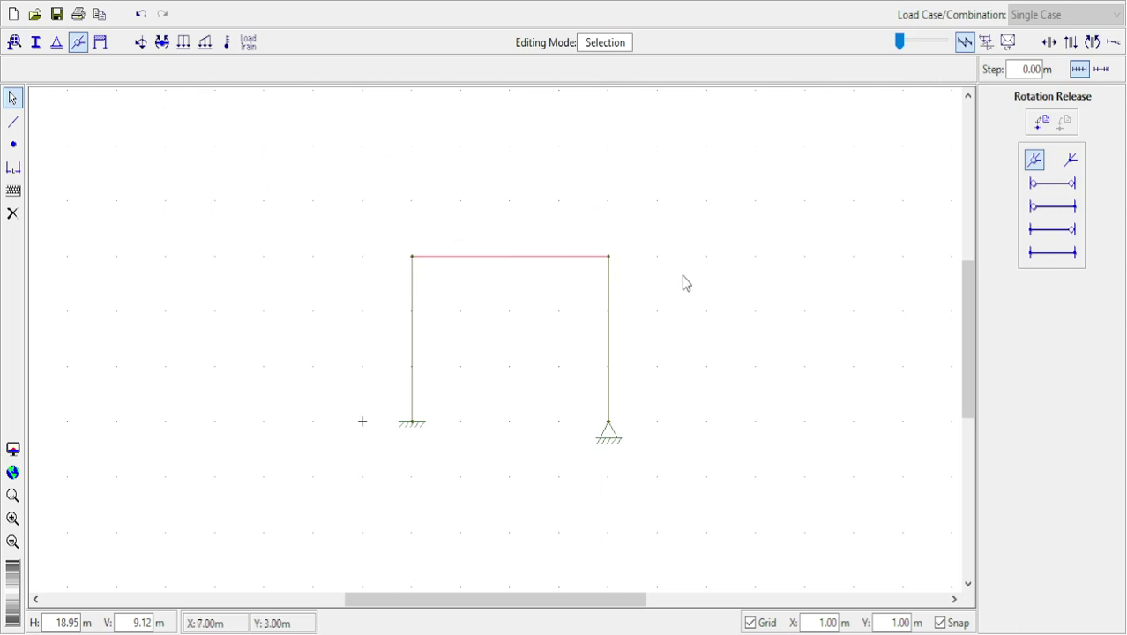
pyautogui.click(653, 288)
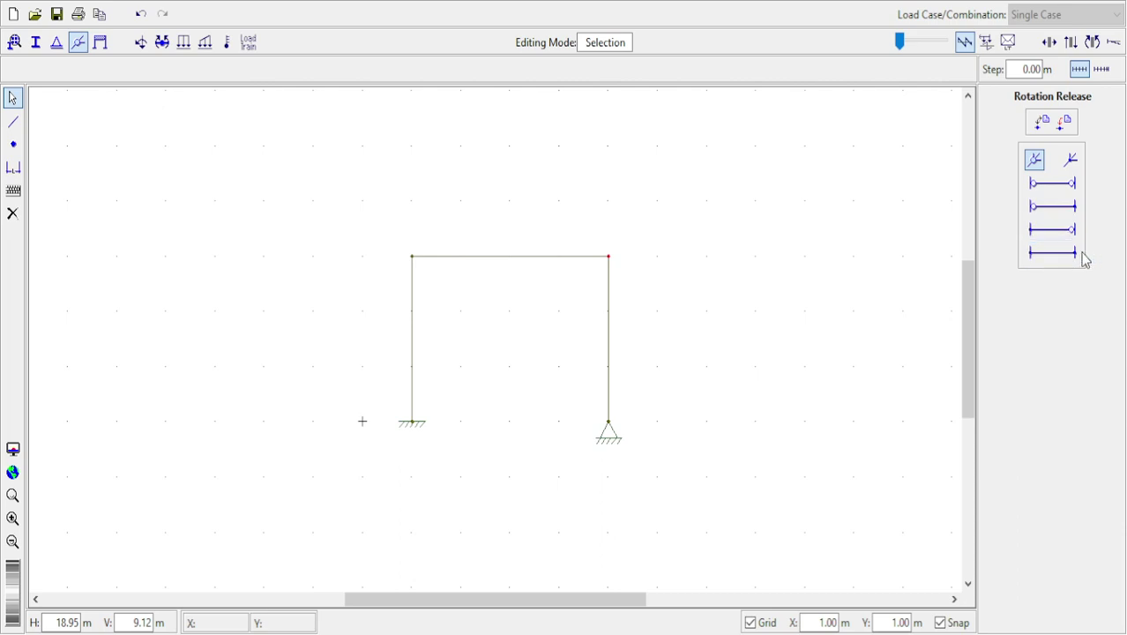
pyautogui.click(1052, 253)
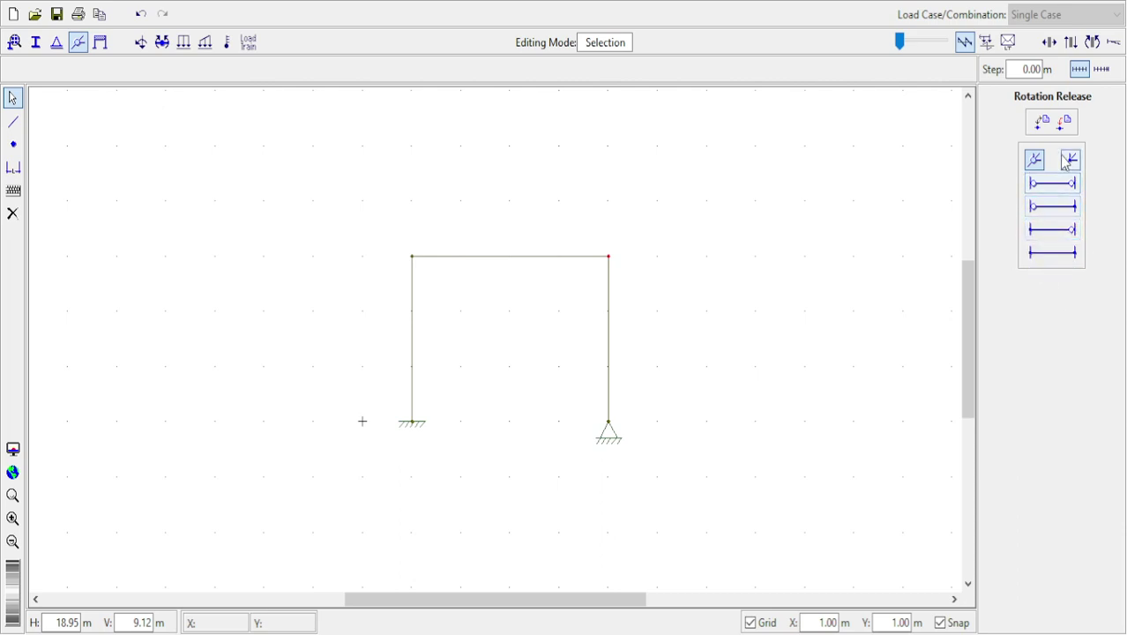
pyautogui.click(1062, 206)
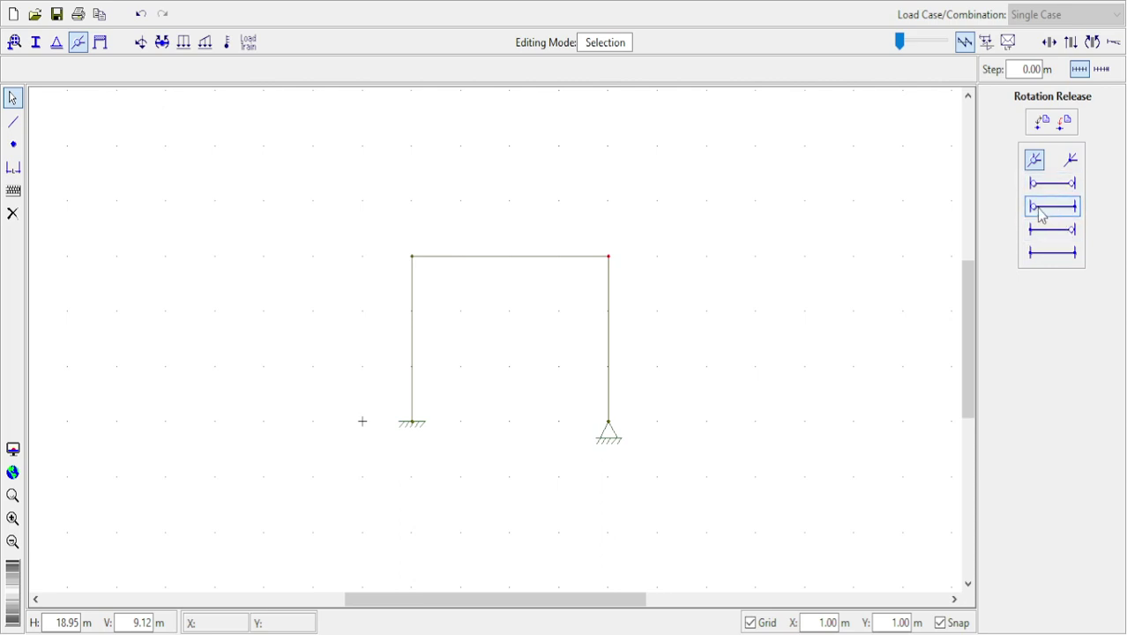
pyautogui.click(1067, 231)
pyautogui.click(1056, 253)
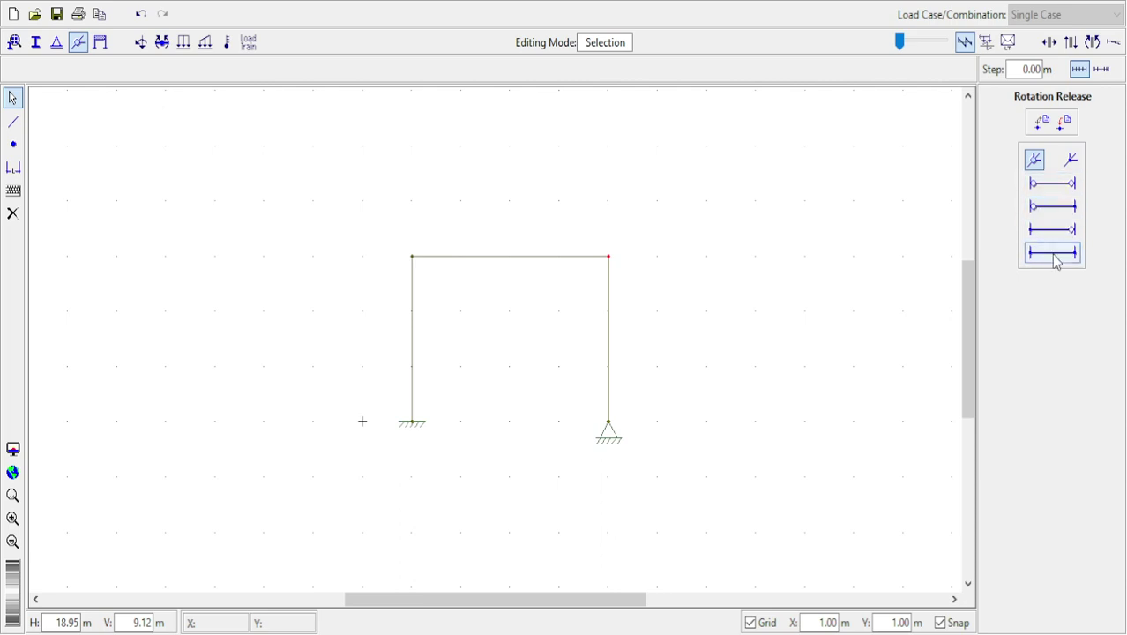
pyautogui.click(1069, 159)
# Step: Insert two nodes on the beam at Y 3 m, each 1 m in from a column
pyautogui.click(141, 43)
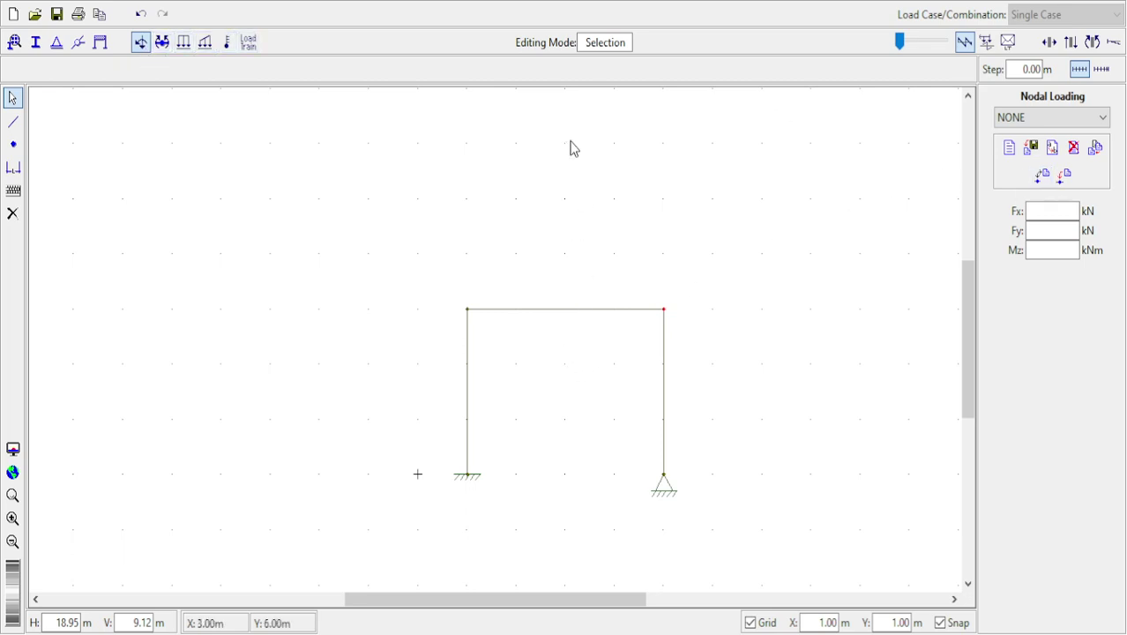
pyautogui.click(13, 143)
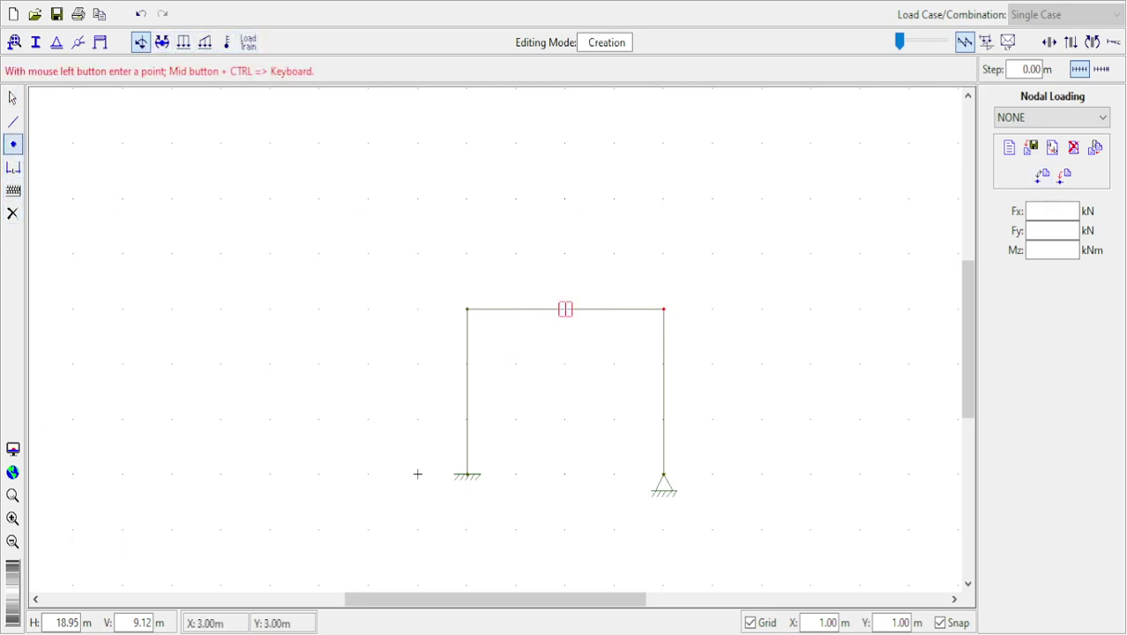
pyautogui.click(517, 309)
pyautogui.click(615, 309)
pyautogui.press('Escape')
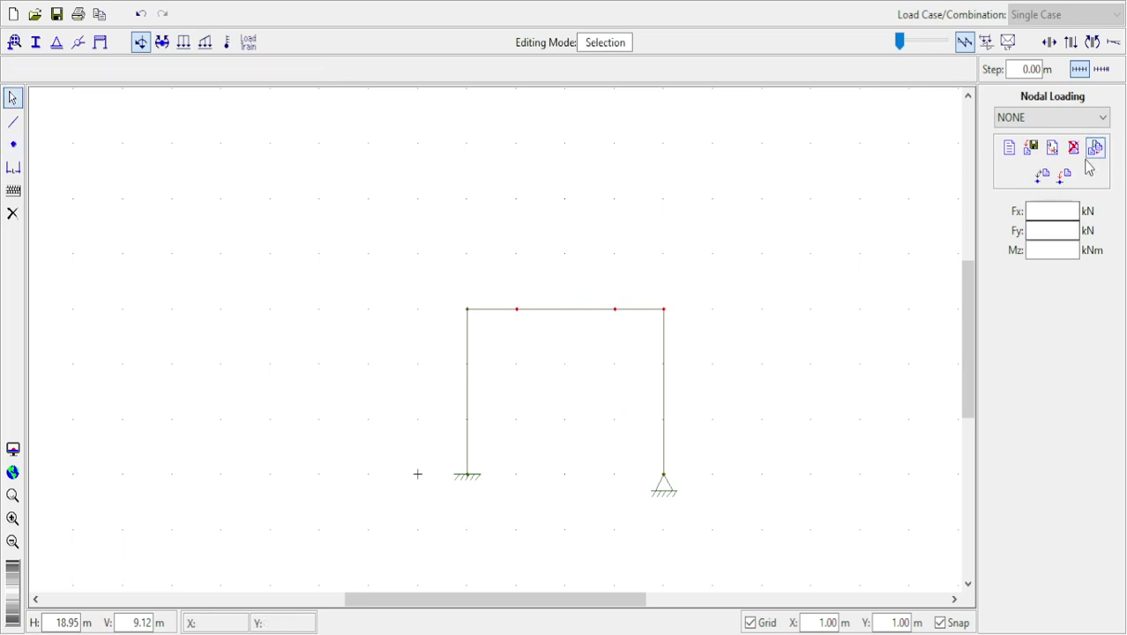
# Step: Create a nodal load labelled "concretado" with Fy -40 kN and apply it to the beam's left intermediate node
pyautogui.click(1010, 148)
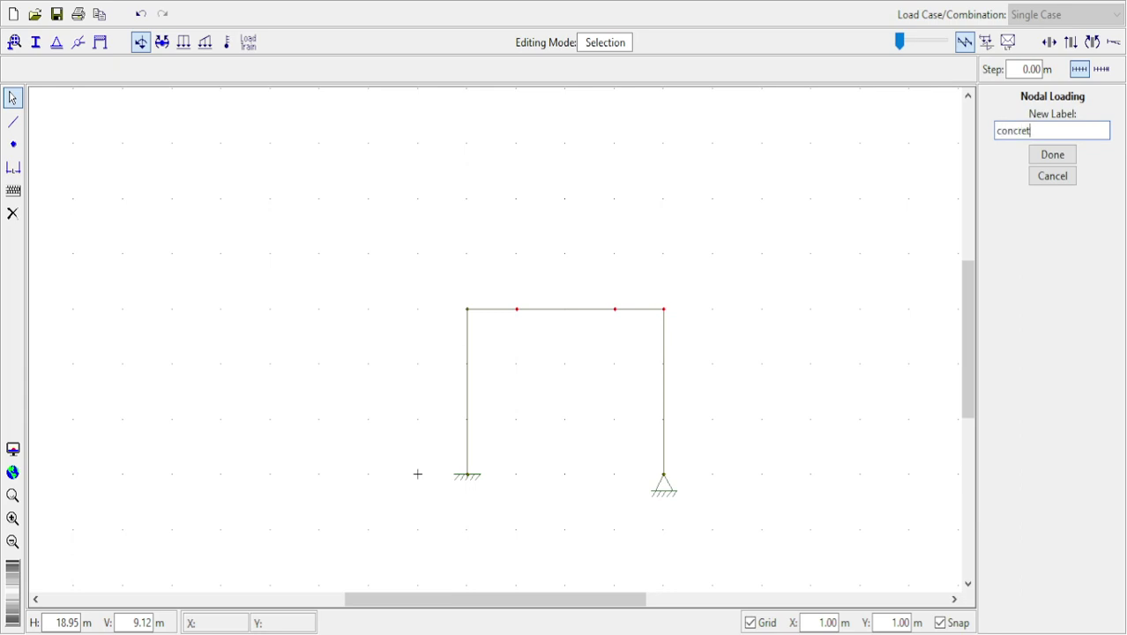
pyautogui.click(1053, 154)
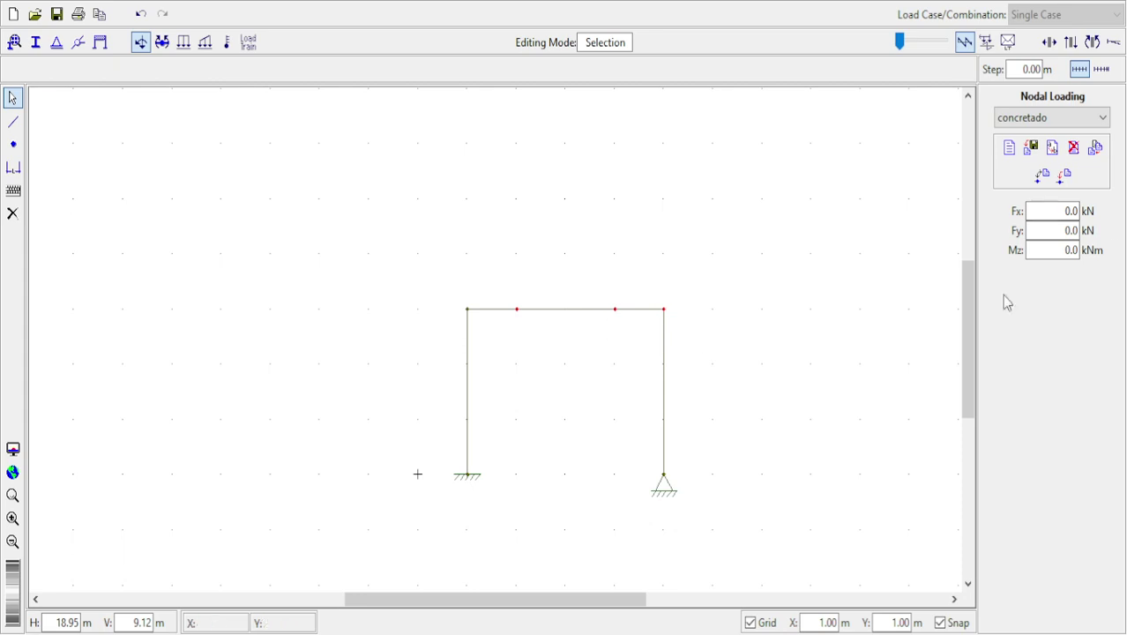
pyautogui.moveTo(1058, 212); pyautogui.dragTo(1092, 215)
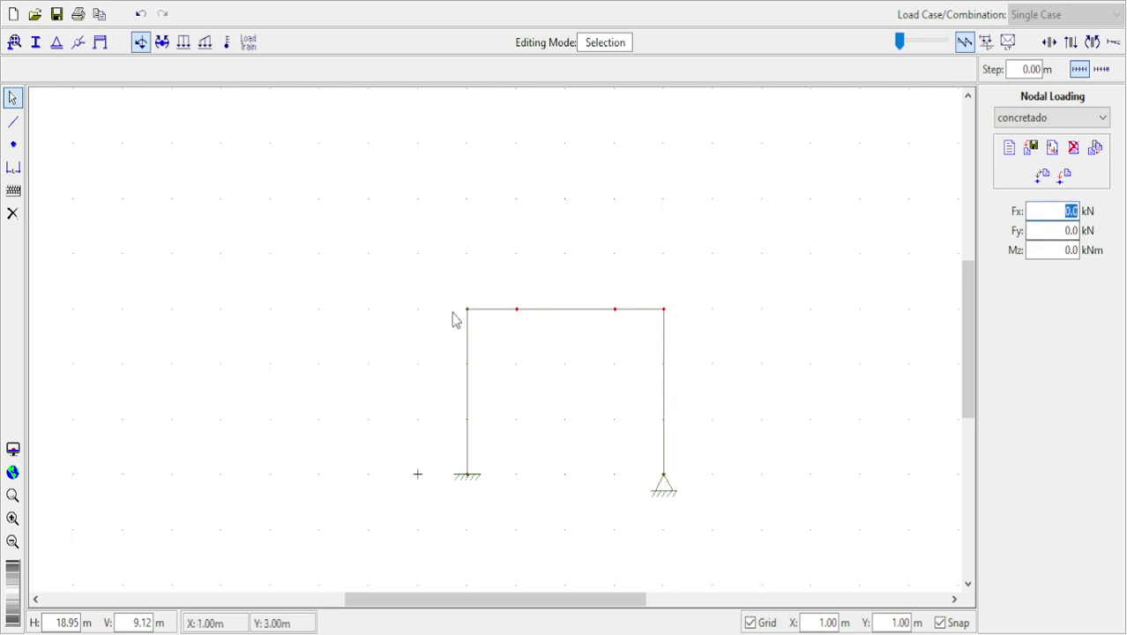
pyautogui.moveTo(1056, 232); pyautogui.dragTo(1087, 232)
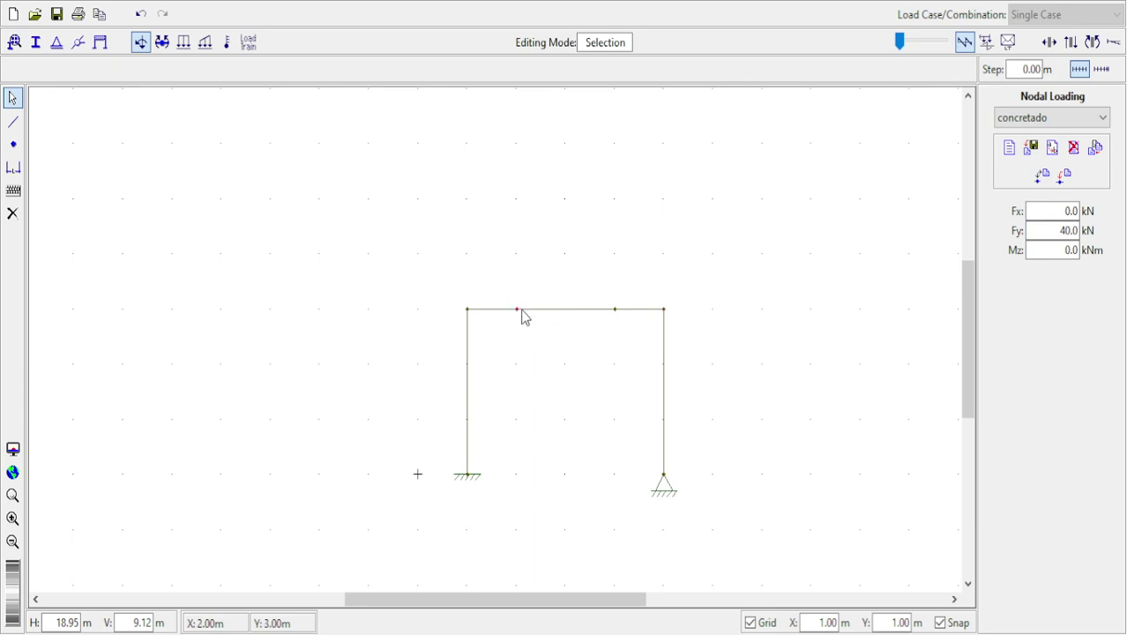
pyautogui.click(1065, 179)
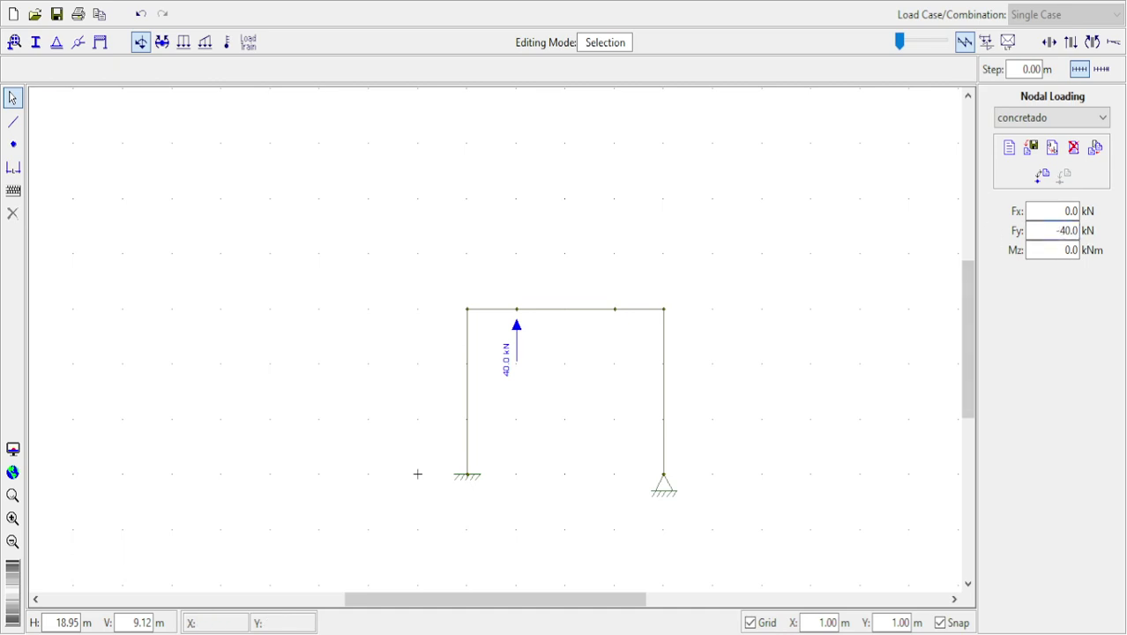
pyautogui.click(1056, 250)
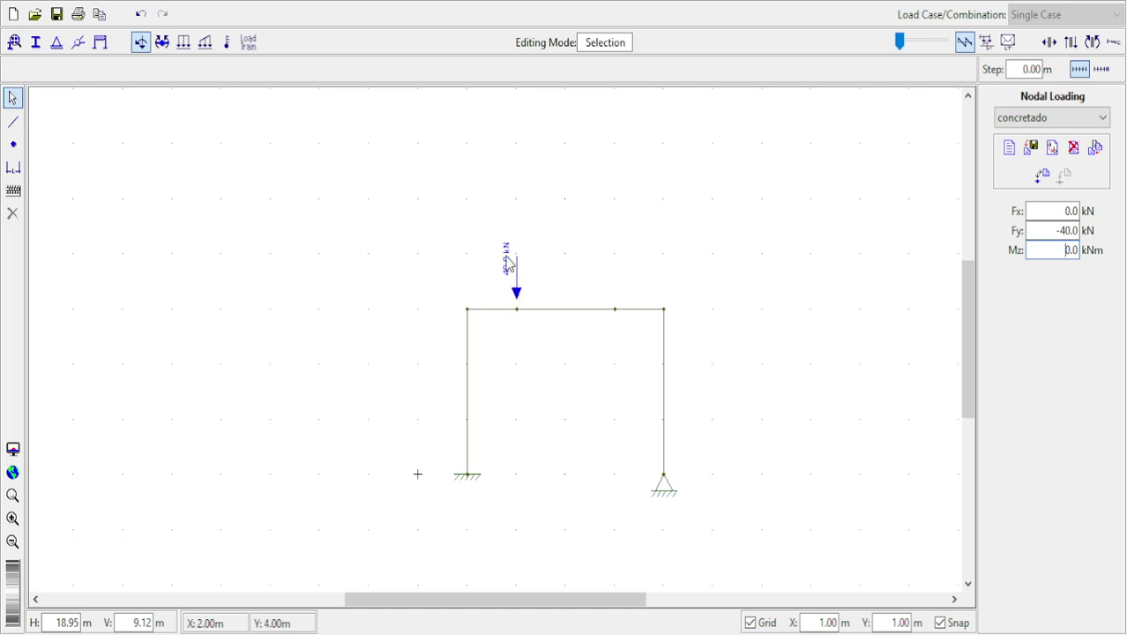
# Step: Create a second nodal load labelled "concentrado 2" with the beam's right intermediate node selected
pyautogui.click(615, 309)
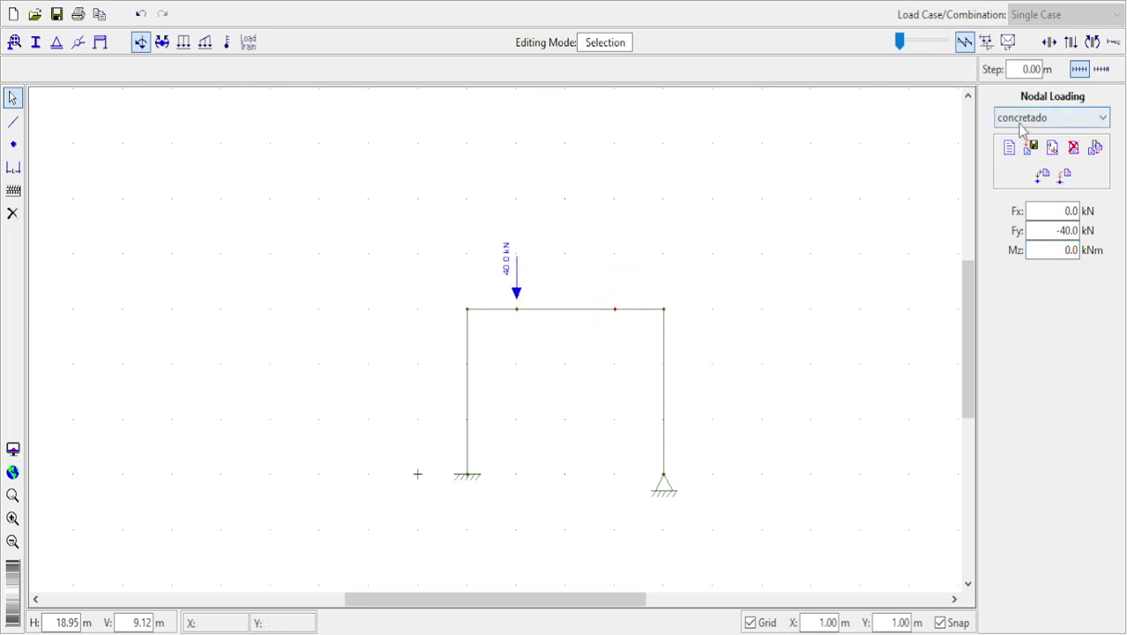
pyautogui.click(1009, 148)
pyautogui.write('con')
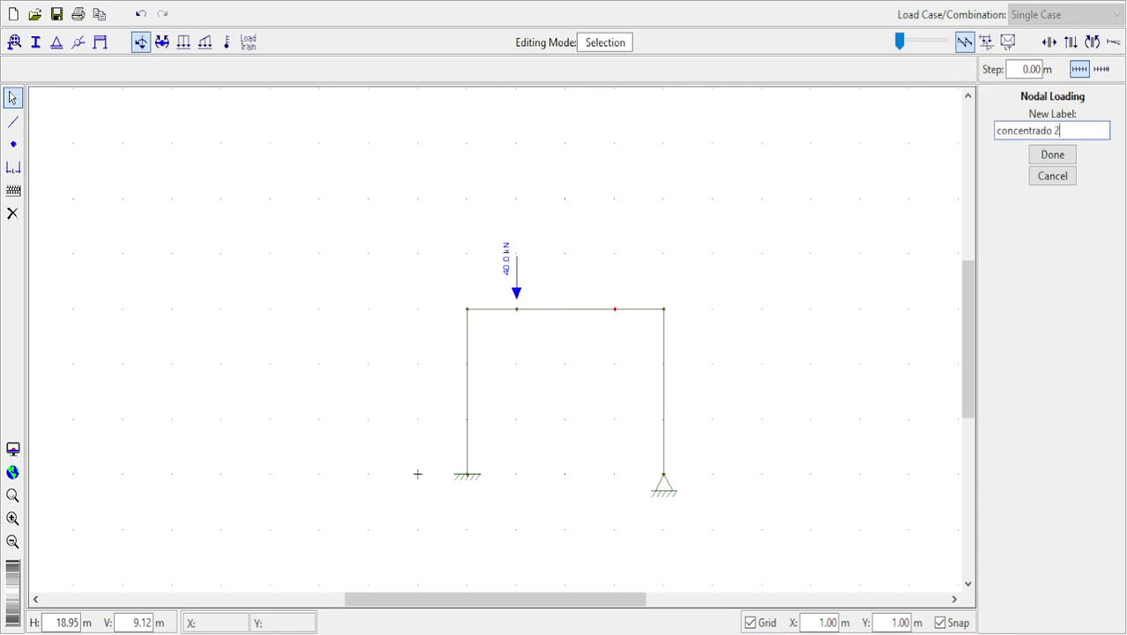
pyautogui.write('centrado 2')
pyautogui.click(1053, 154)
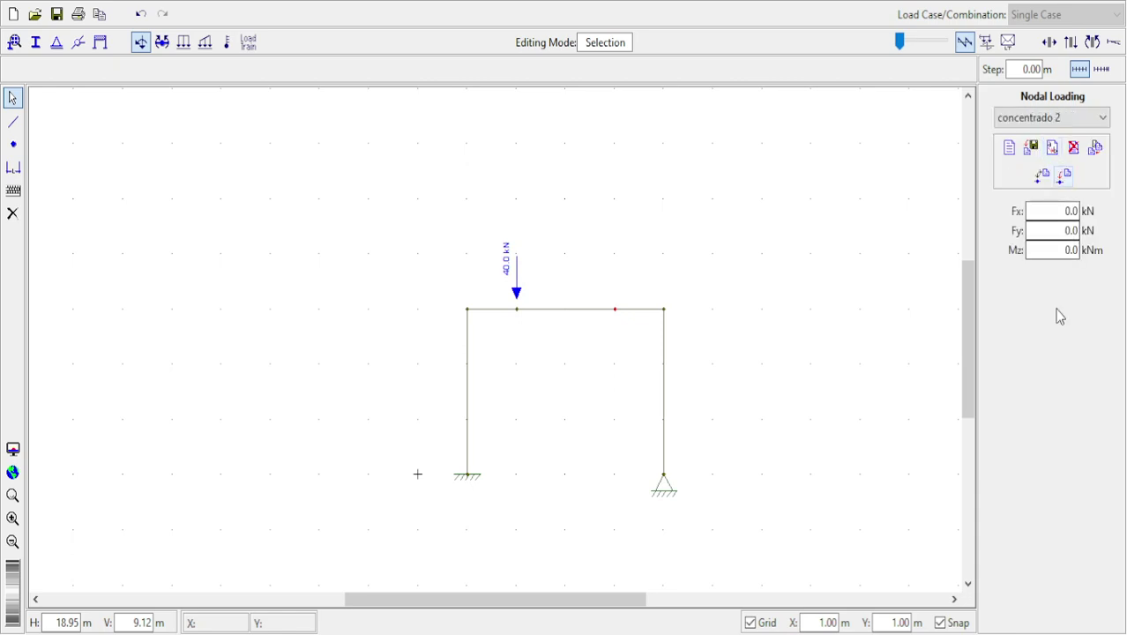
# Step: Set the second nodal load's Fy to -60 kN and apply it to the beam's right intermediate node
pyautogui.click(1067, 230)
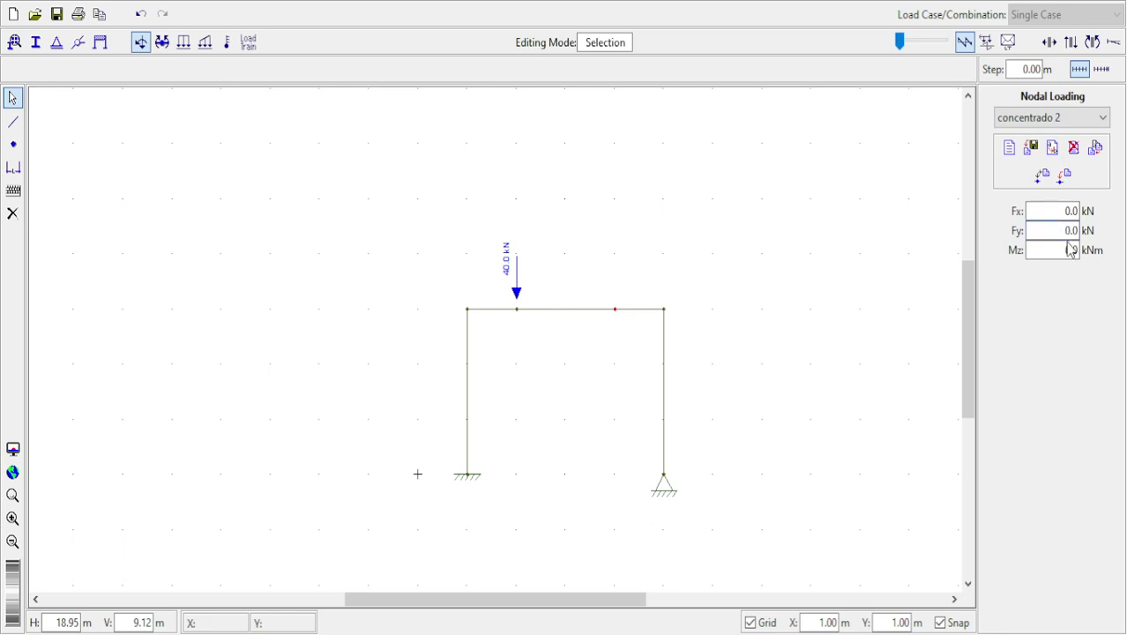
pyautogui.write('-6')
pyautogui.click(1064, 175)
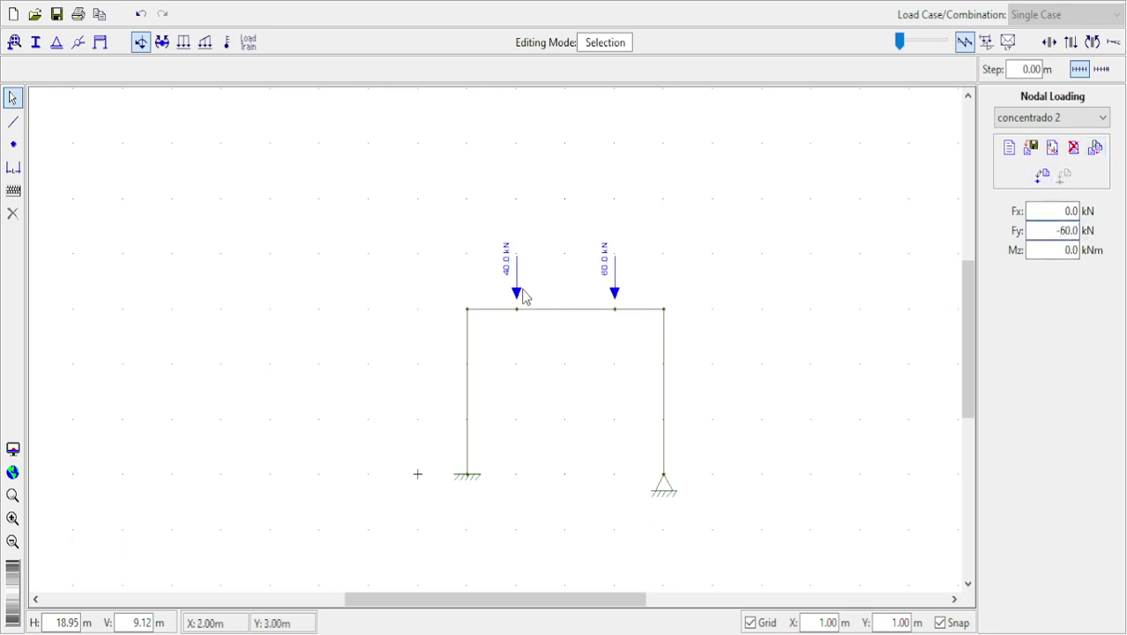
pyautogui.scroll(2, 590, 303)
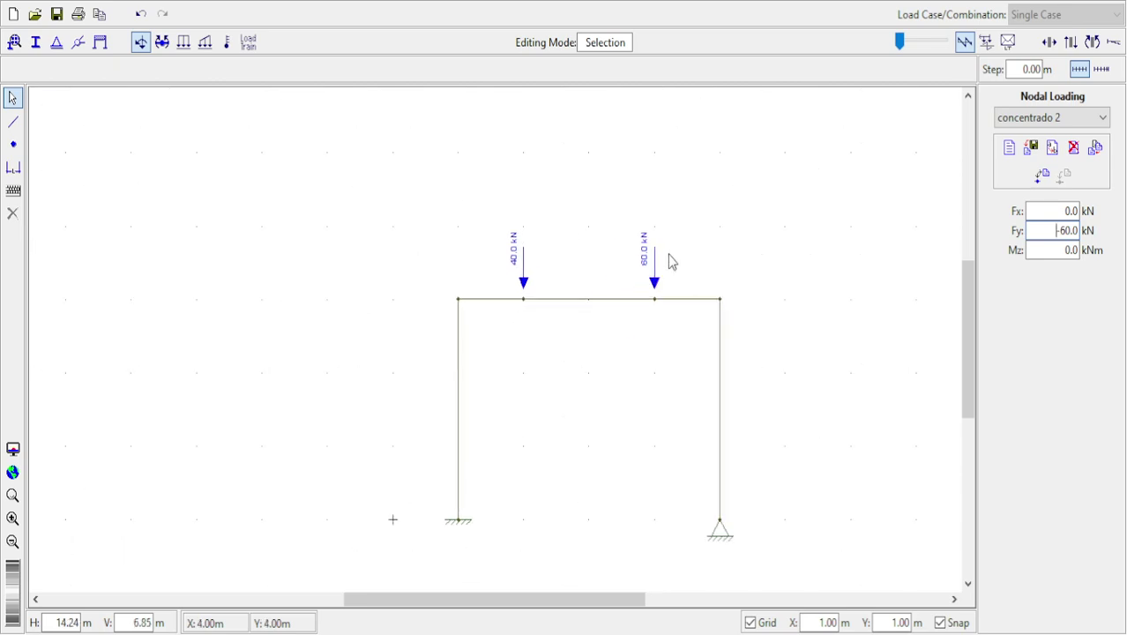
pyautogui.scroll(-1, 669, 261)
pyautogui.click(698, 303)
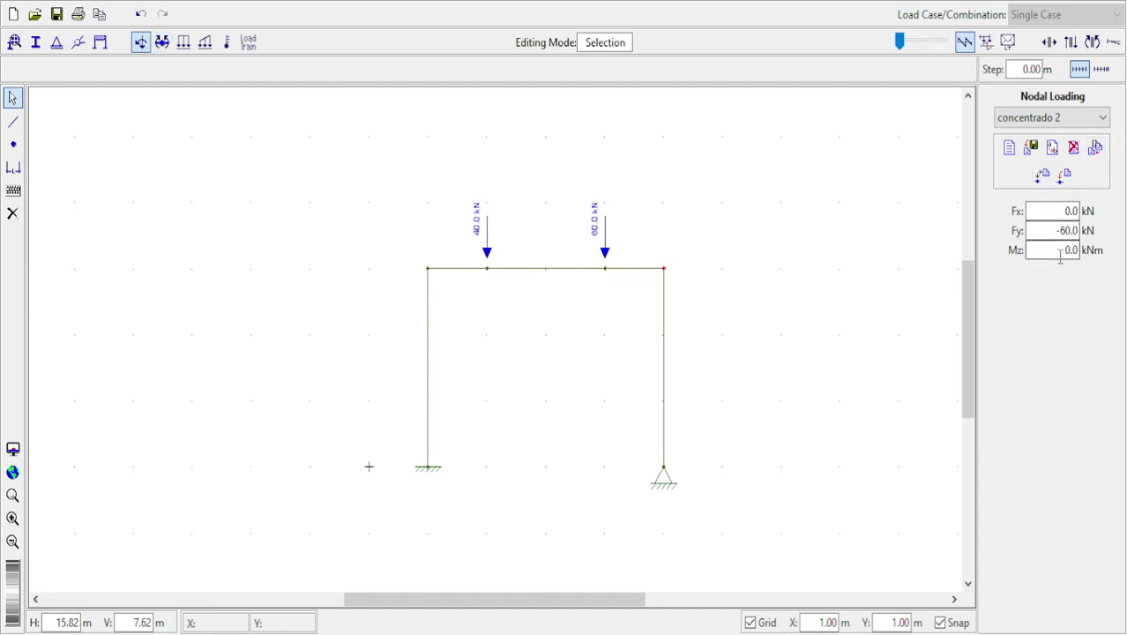
pyautogui.moveTo(1068, 252); pyautogui.dragTo(1078, 254)
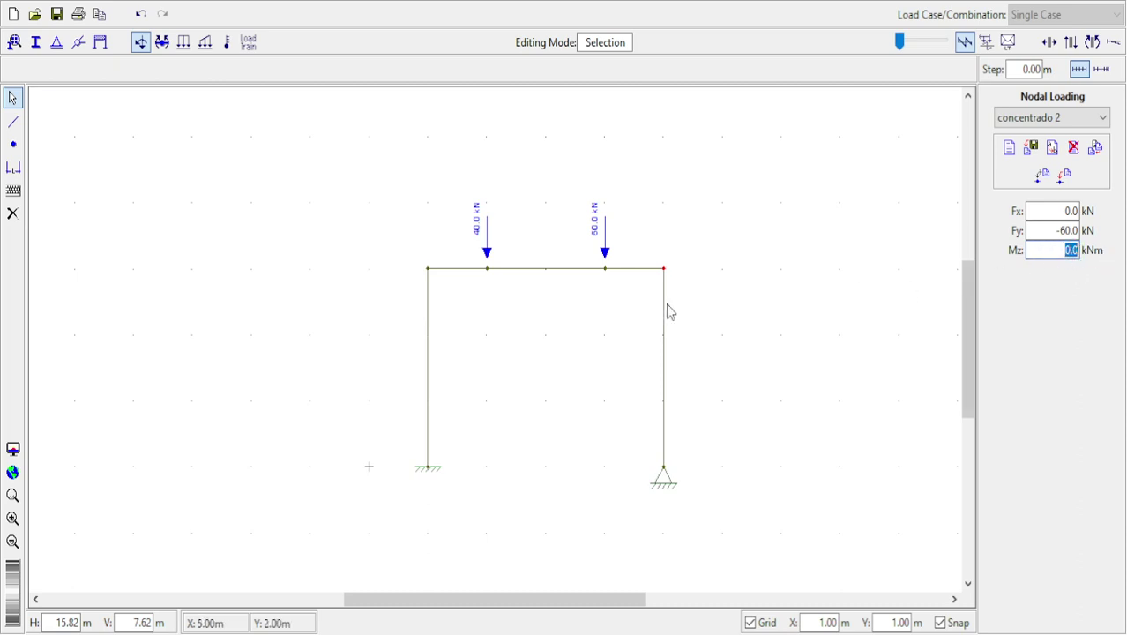
# Step: Create a uniform load labelled "carregamento" with all beam segments selected
pyautogui.click(183, 42)
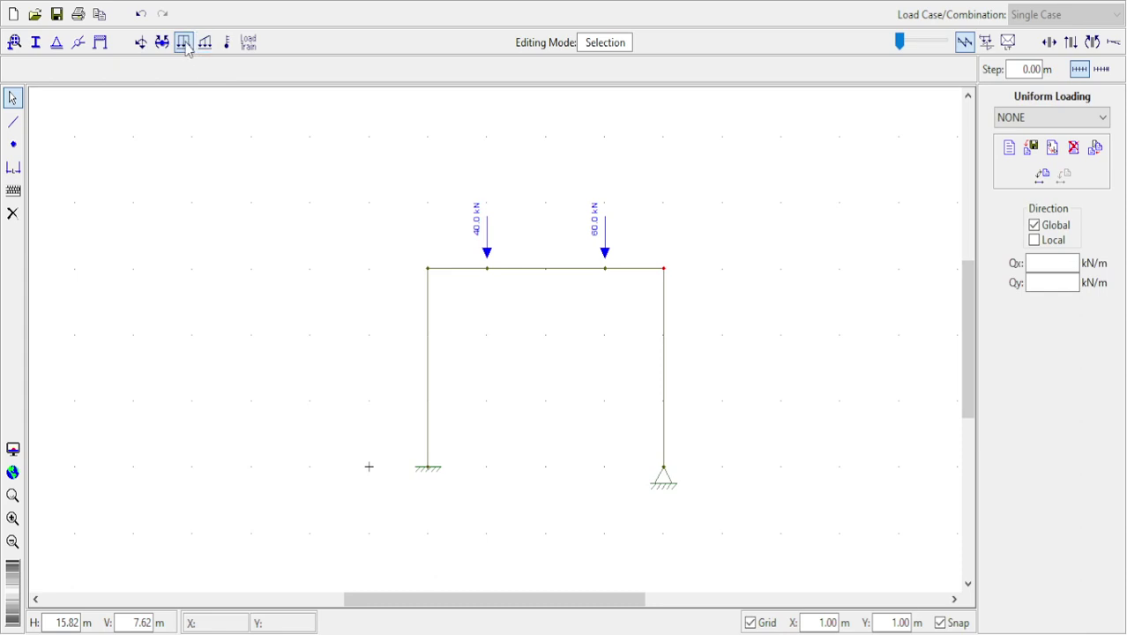
pyautogui.moveTo(231, 192); pyautogui.dragTo(716, 300)
pyautogui.click(1011, 148)
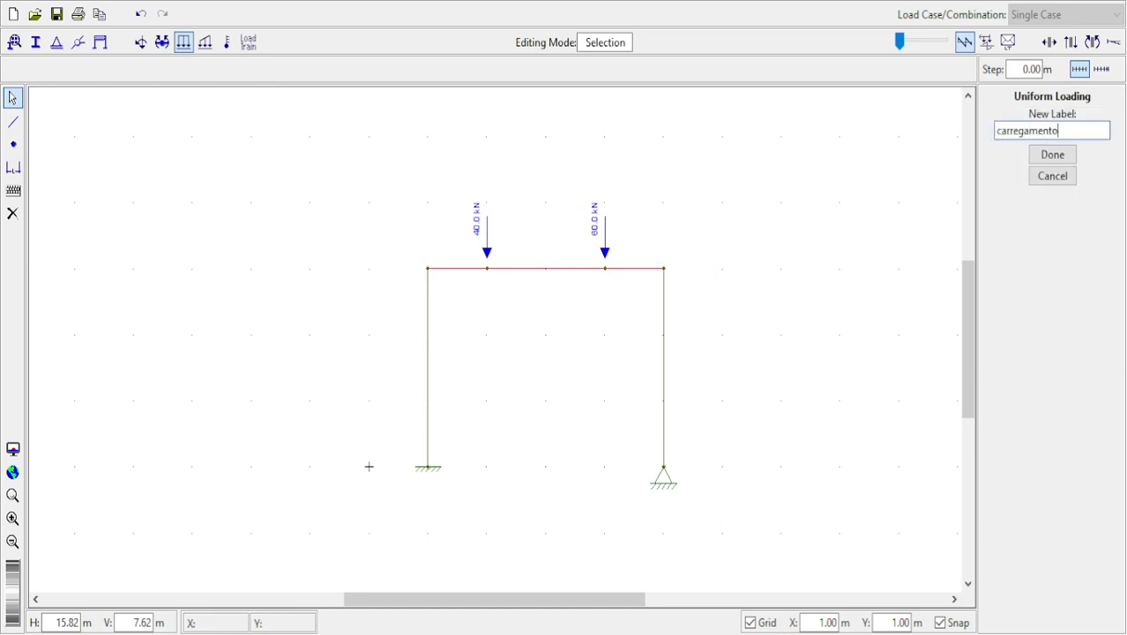
pyautogui.click(1048, 154)
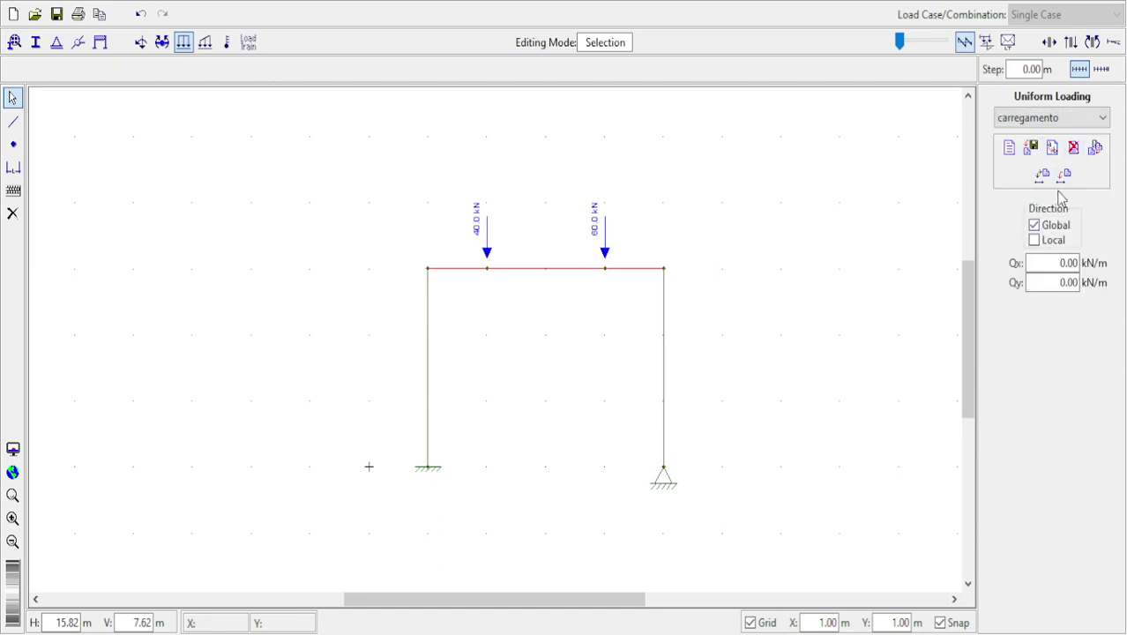
# Step: Set the uniform load "carregamento" to Qy -80 kN/m and apply it to all beam segments
pyautogui.moveTo(709, 316); pyautogui.dragTo(392, 236)
pyautogui.moveTo(355, 199); pyautogui.dragTo(508, 300)
pyautogui.moveTo(657, 301); pyautogui.dragTo(442, 203)
pyautogui.moveTo(767, 332); pyautogui.dragTo(323, 194)
pyautogui.write('8')
pyautogui.click(1065, 177)
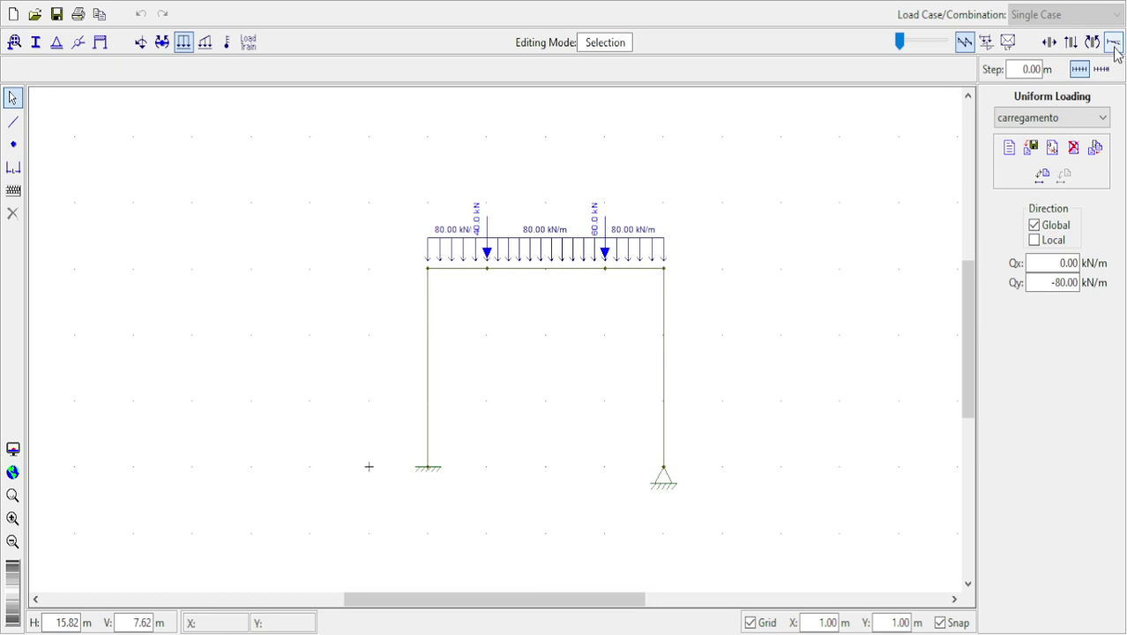
# Step: Display the axial force diagram at a 449.6 kN scale, followed by the shear force diagram enlarged to a 208.7 kN scale
pyautogui.click(1049, 42)
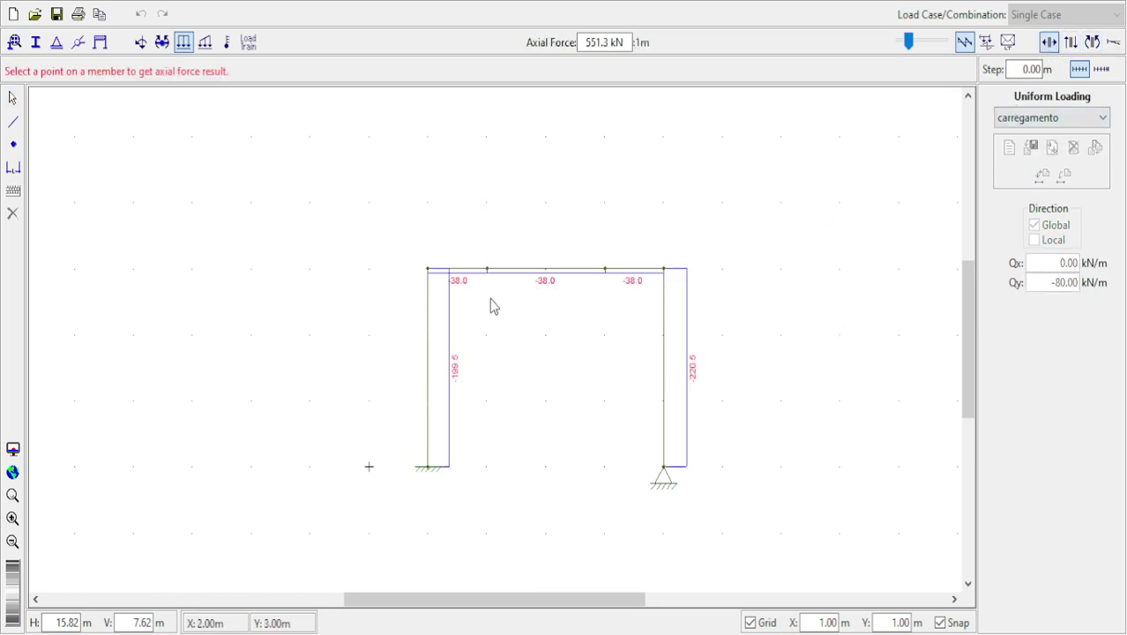
pyautogui.scroll(3, 489, 298)
pyautogui.scroll(-1, 512, 287)
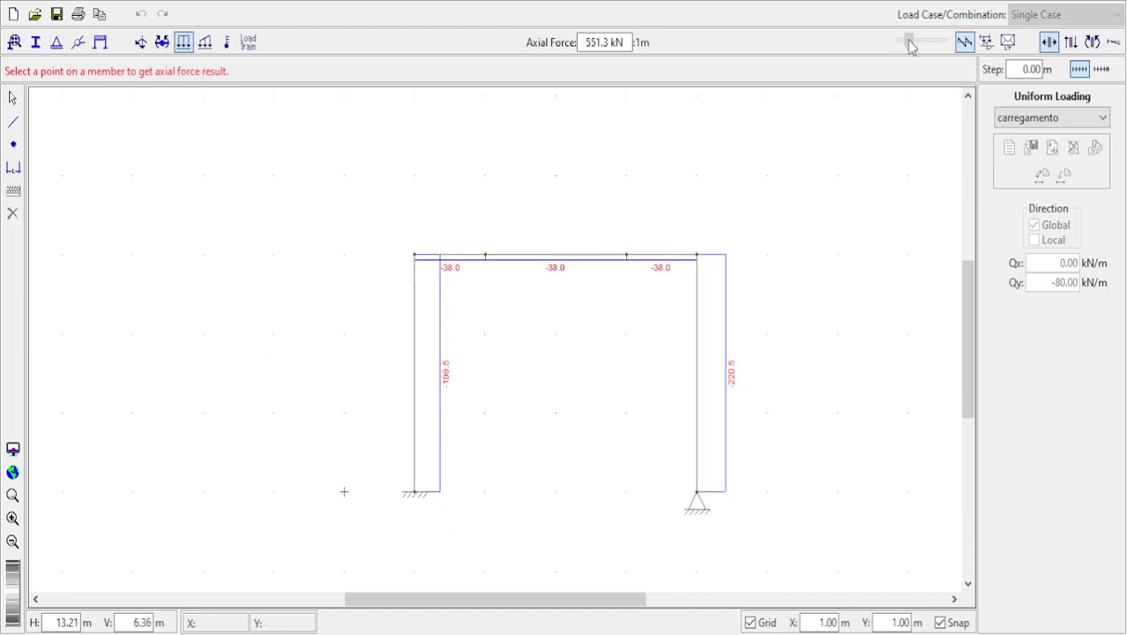
pyautogui.moveTo(908, 41); pyautogui.dragTo(911, 42)
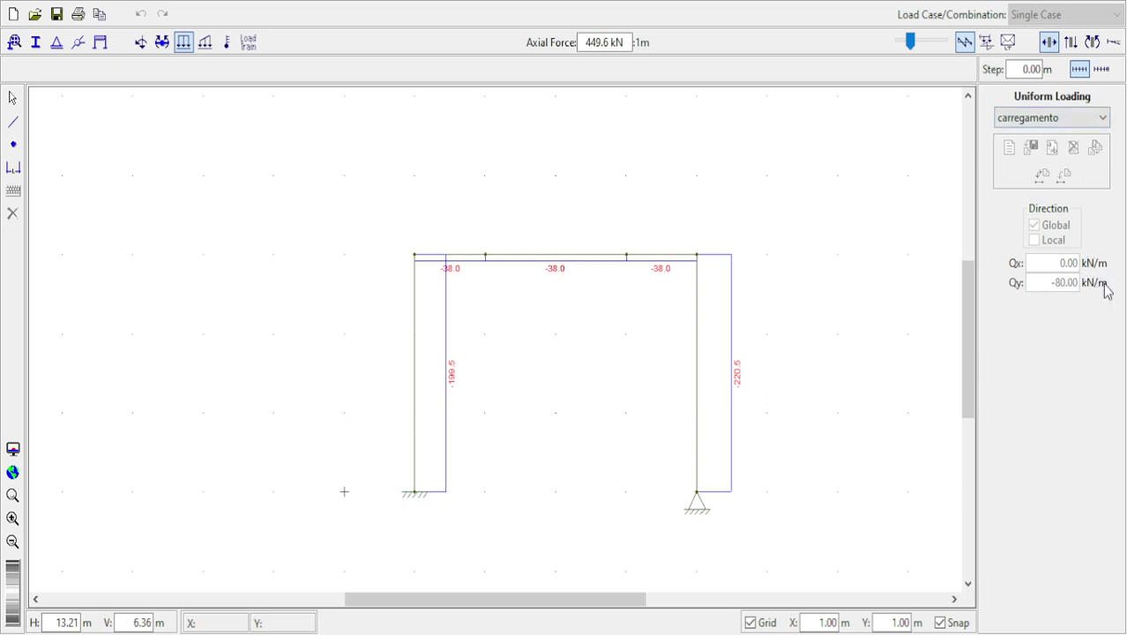
pyautogui.click(1070, 44)
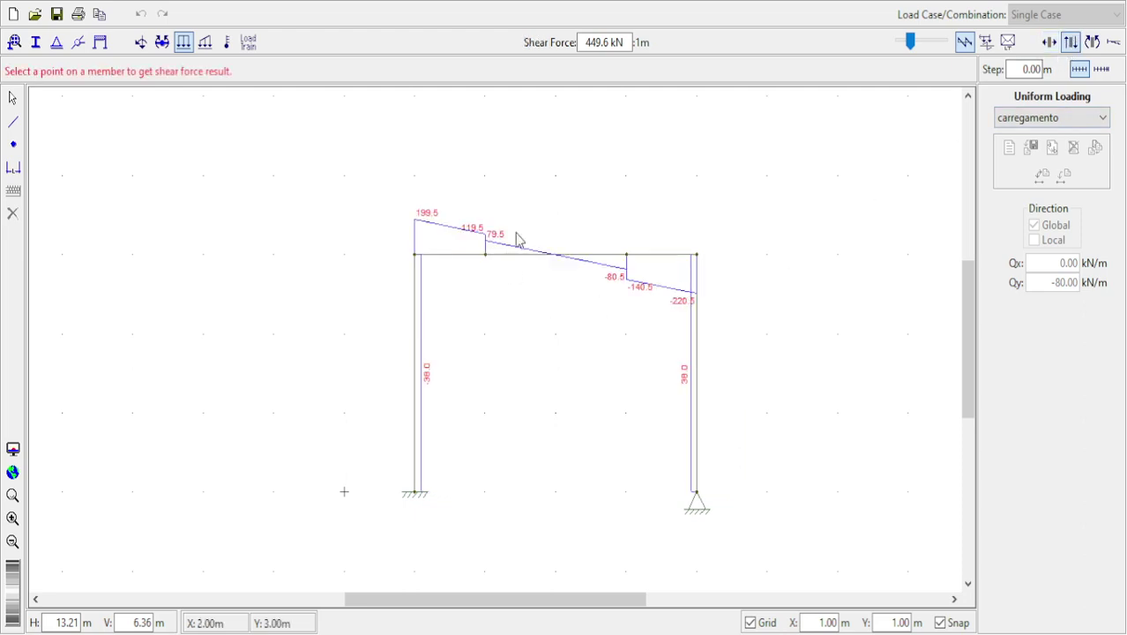
pyautogui.moveTo(910, 41); pyautogui.dragTo(926, 70)
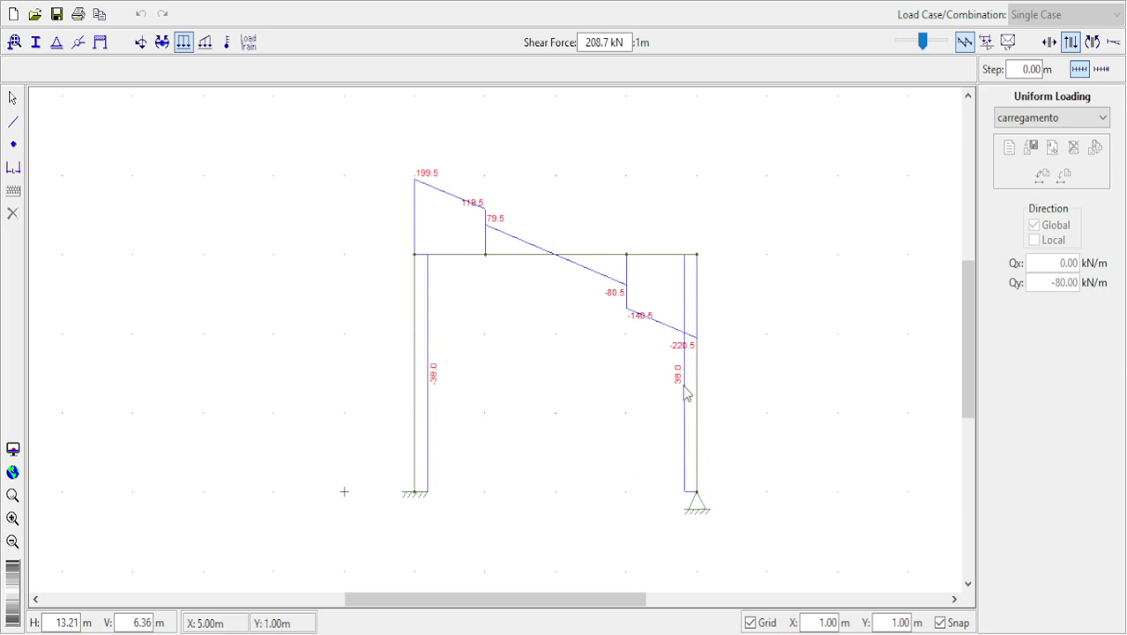
# Step: Display the bending moment diagram of the frame and adjust its scale to 104.1 kNm
pyautogui.click(1093, 42)
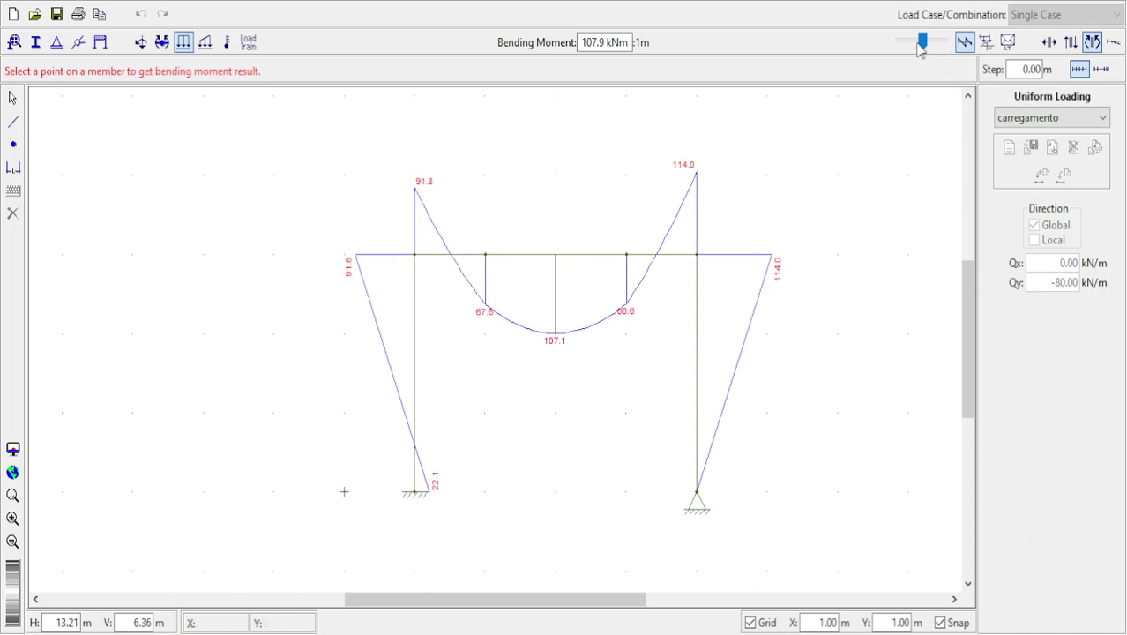
pyautogui.moveTo(918, 44); pyautogui.dragTo(925, 44)
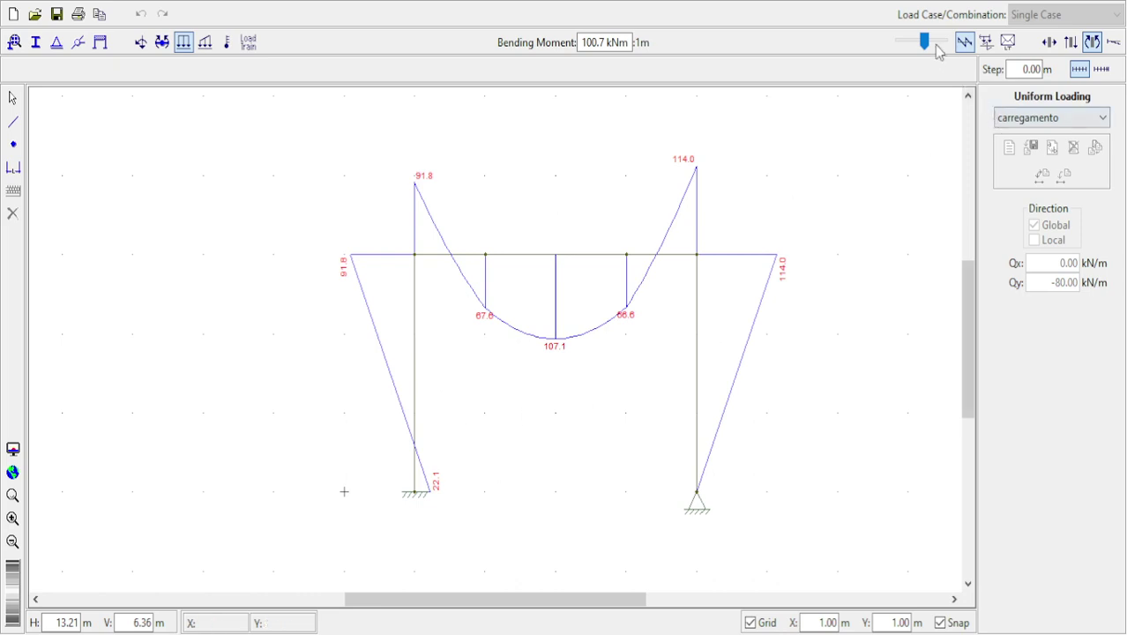
pyautogui.moveTo(924, 41); pyautogui.dragTo(924, 41)
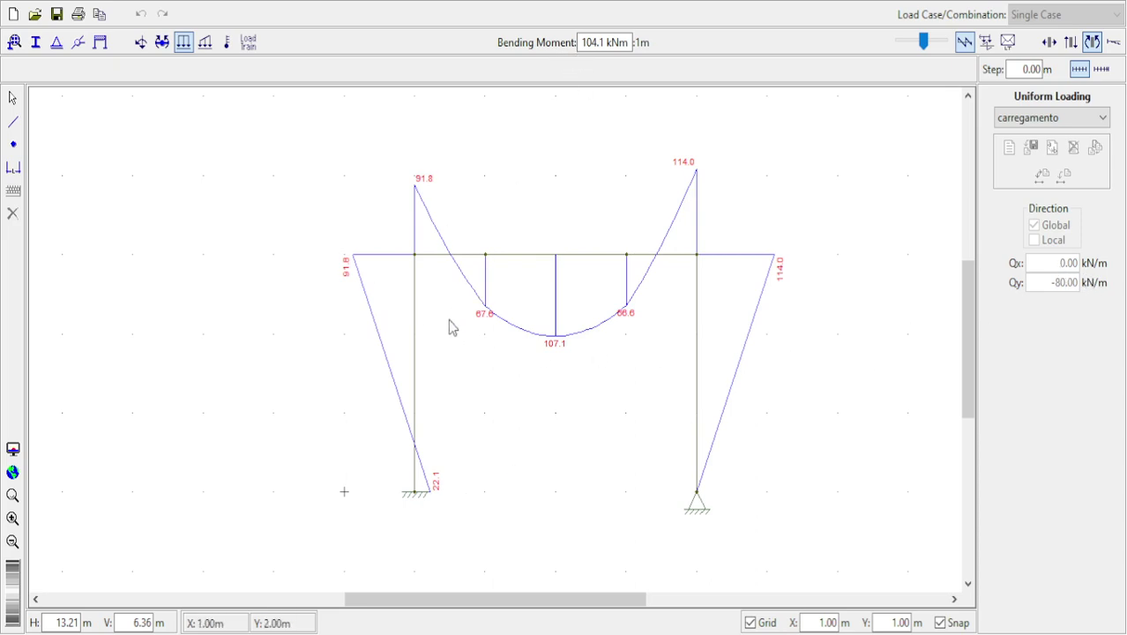
# Step: Query the bending moment at points along the left column, the beam's left segment and the right column
pyautogui.click(416, 340)
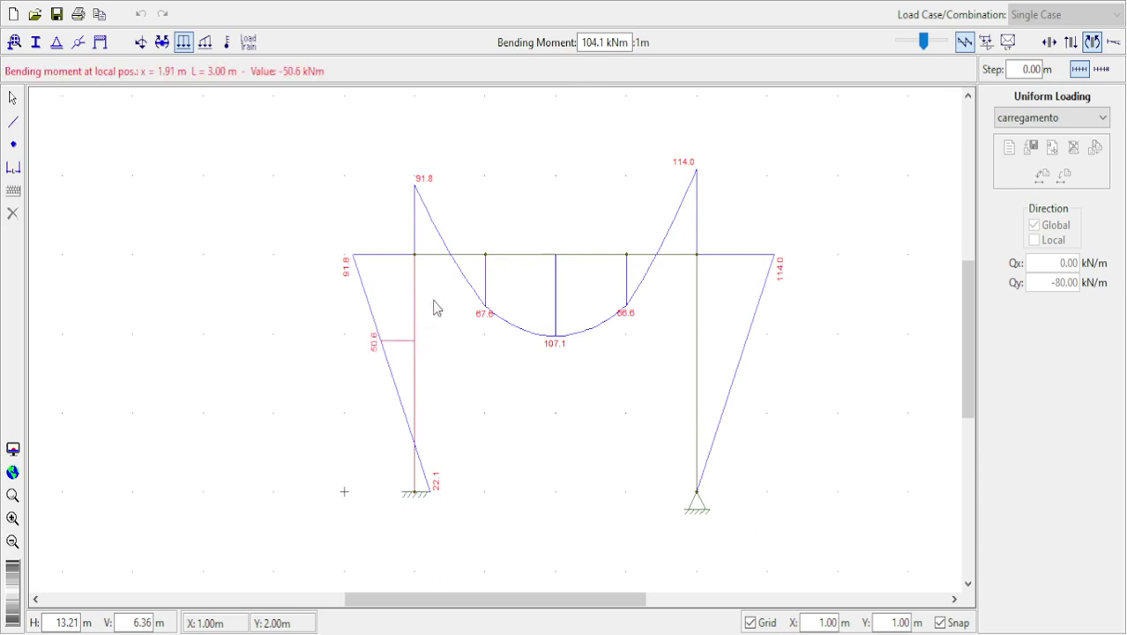
pyautogui.click(461, 256)
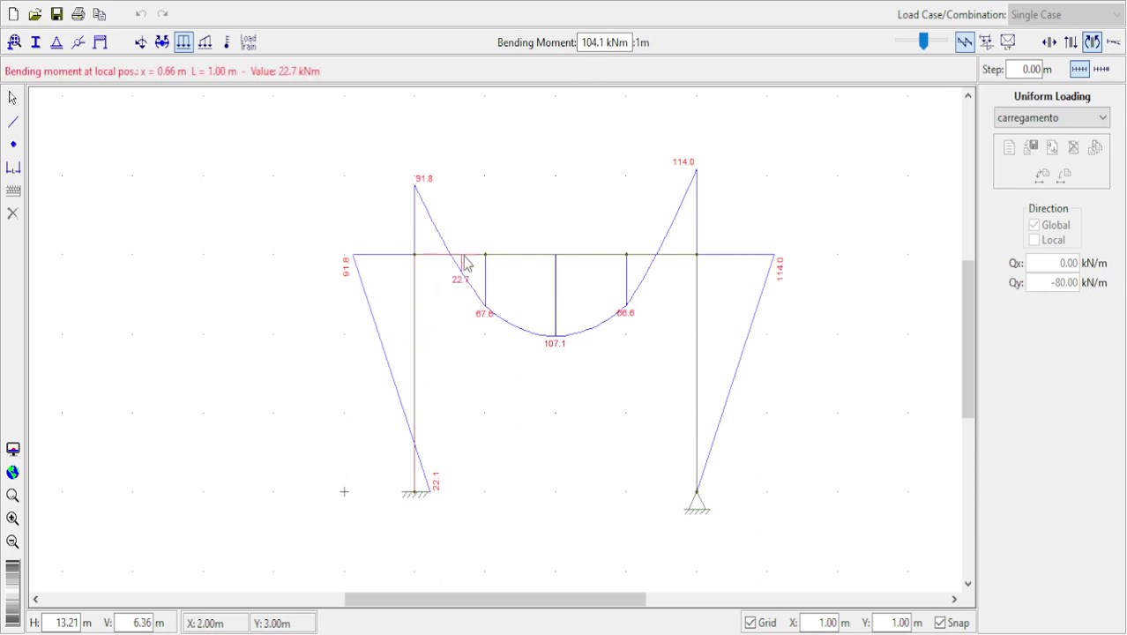
pyautogui.click(417, 330)
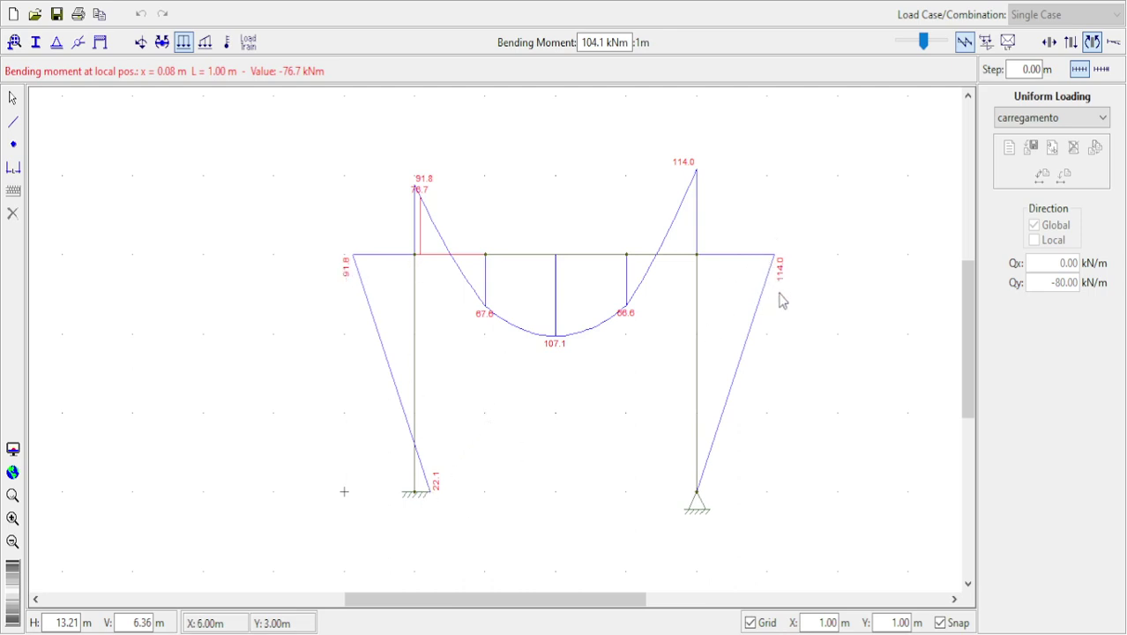
pyautogui.click(698, 270)
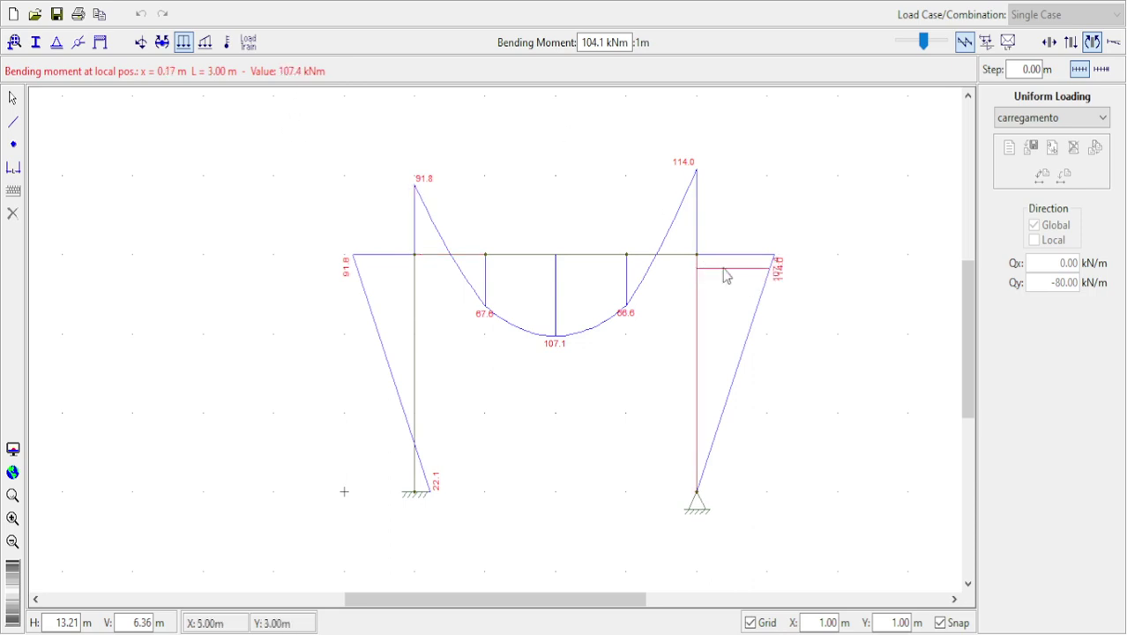
pyautogui.click(692, 335)
pyautogui.click(696, 329)
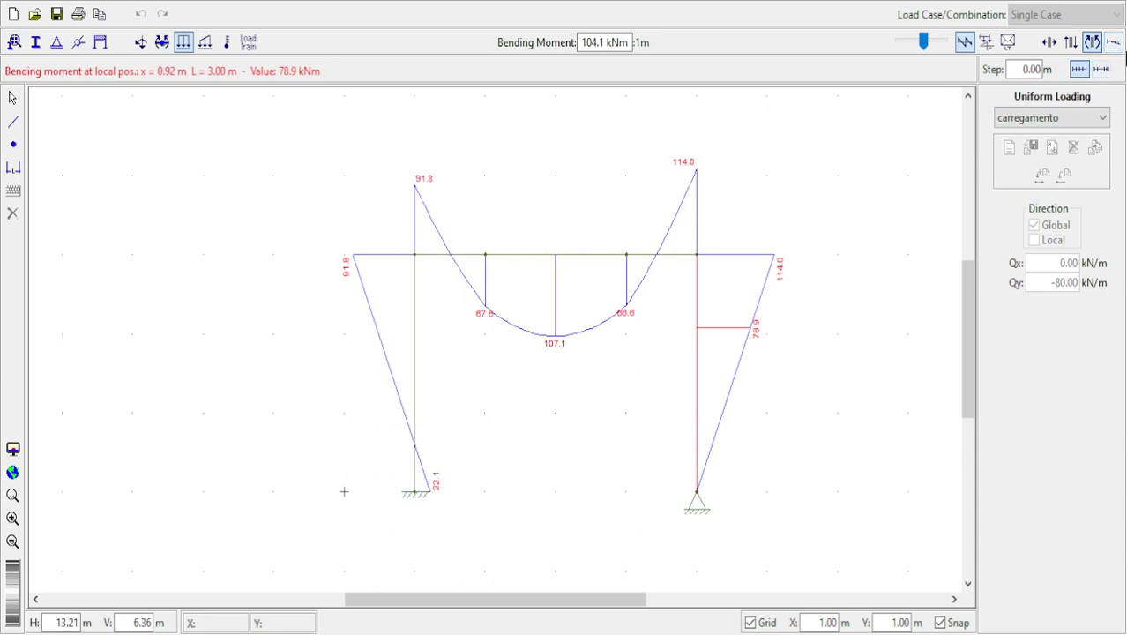
# Step: Display the deformed configuration, reduce its factor to 169.4, and query displacements on the beam's middle segment and the right column
pyautogui.click(1115, 43)
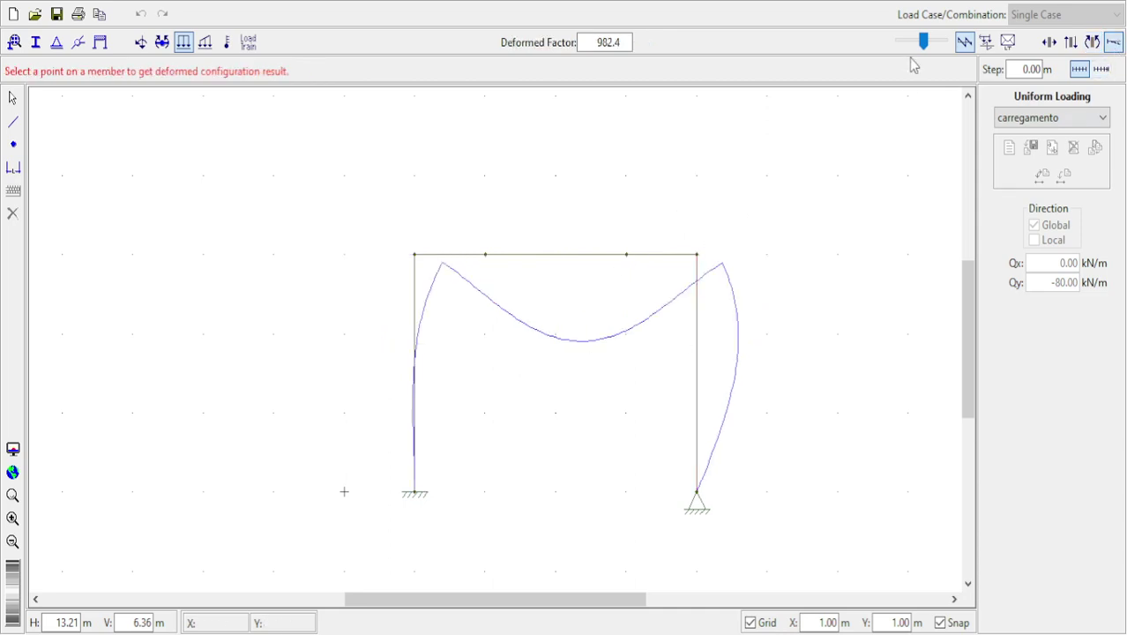
pyautogui.moveTo(922, 42)
pyautogui.mouseDown()
pyautogui.moveTo(912, 43)
pyautogui.moveTo(942, 46)
pyautogui.moveTo(915, 43)
pyautogui.mouseUp()
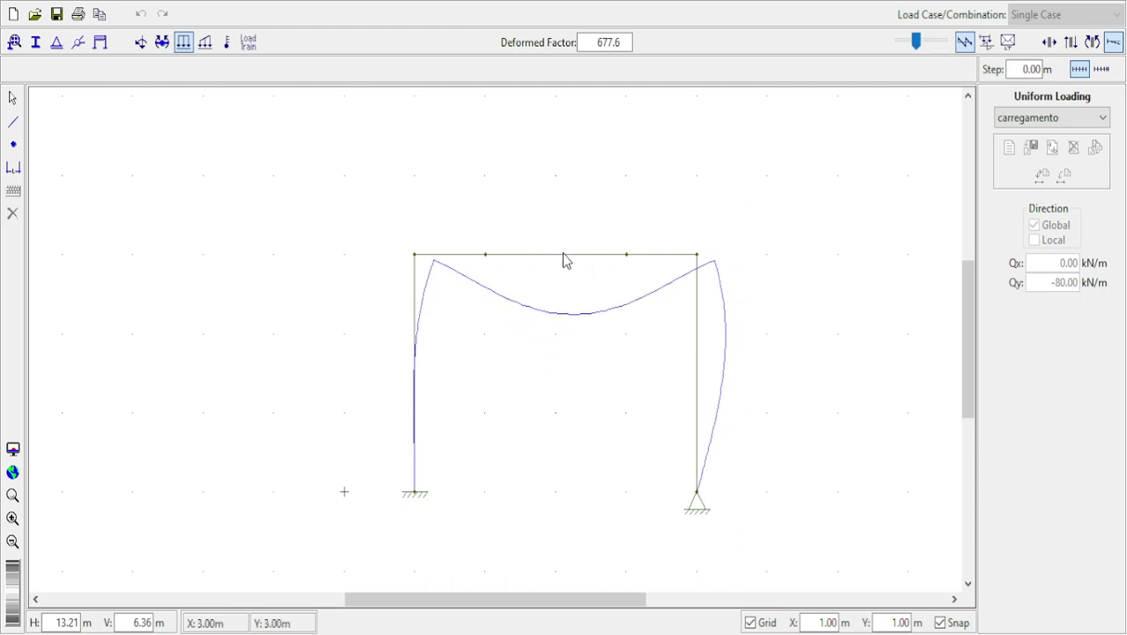
pyautogui.moveTo(578, 264)
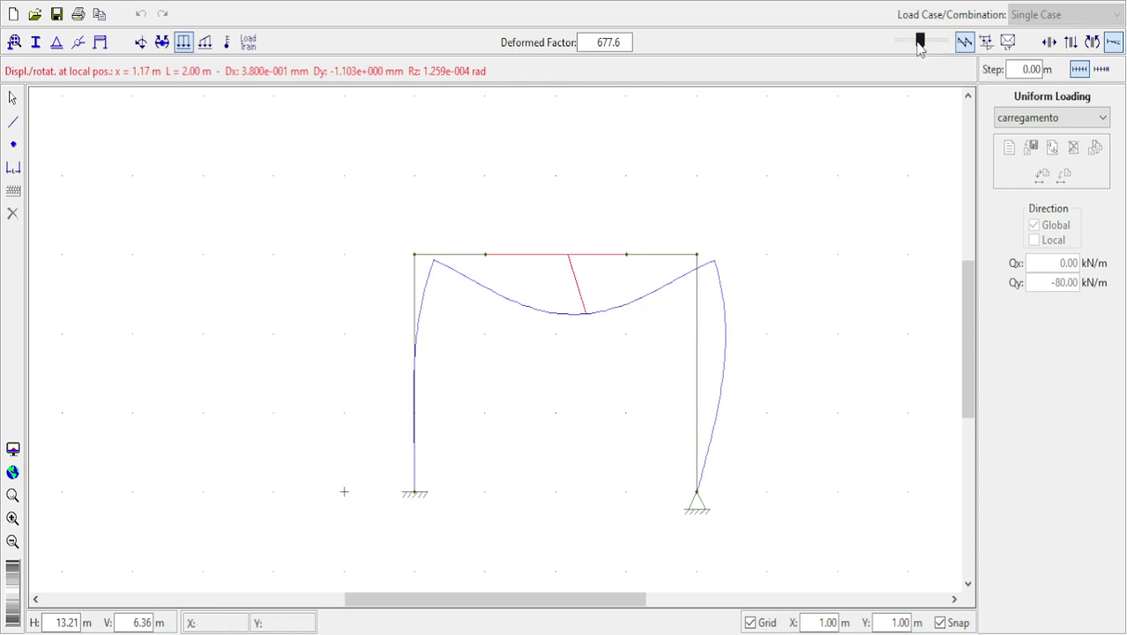
pyautogui.moveTo(919, 43); pyautogui.dragTo(903, 43)
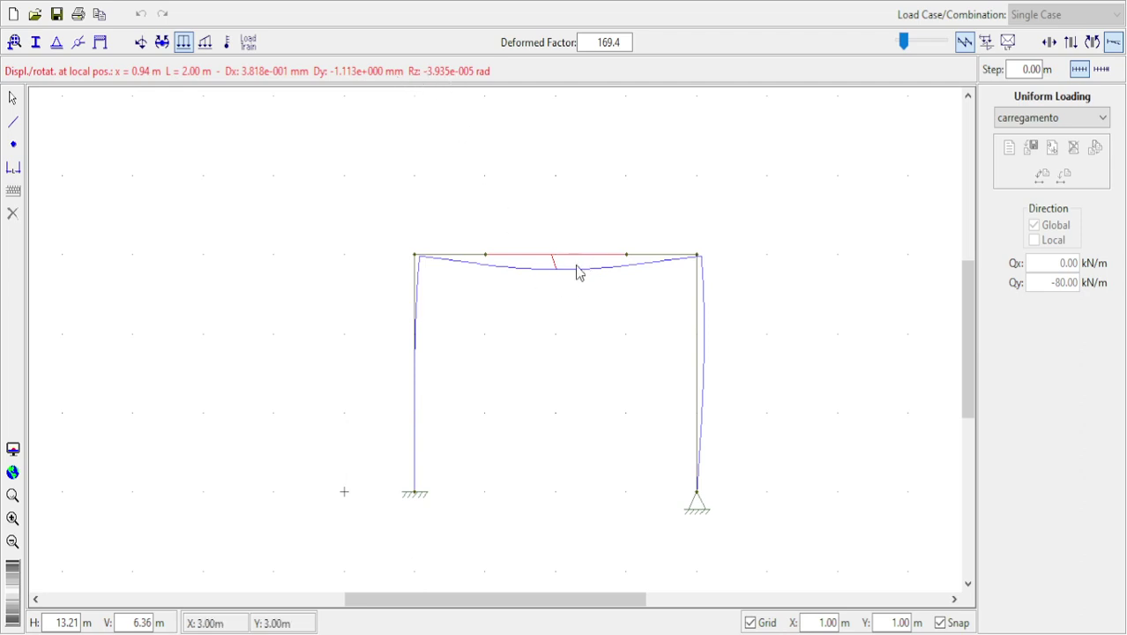
pyautogui.click(700, 323)
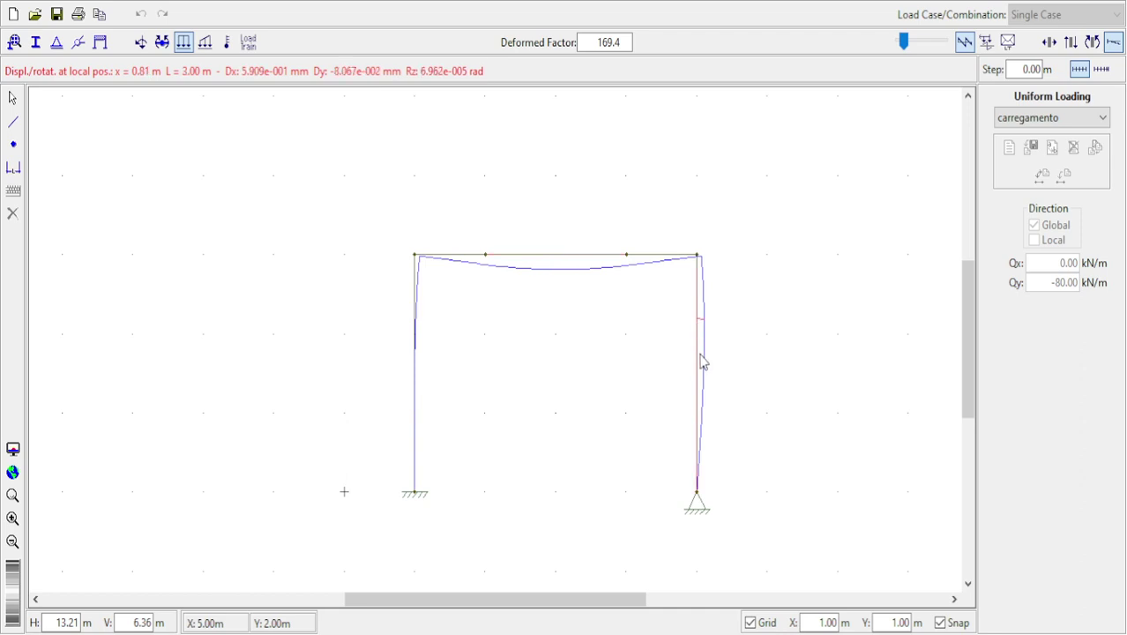